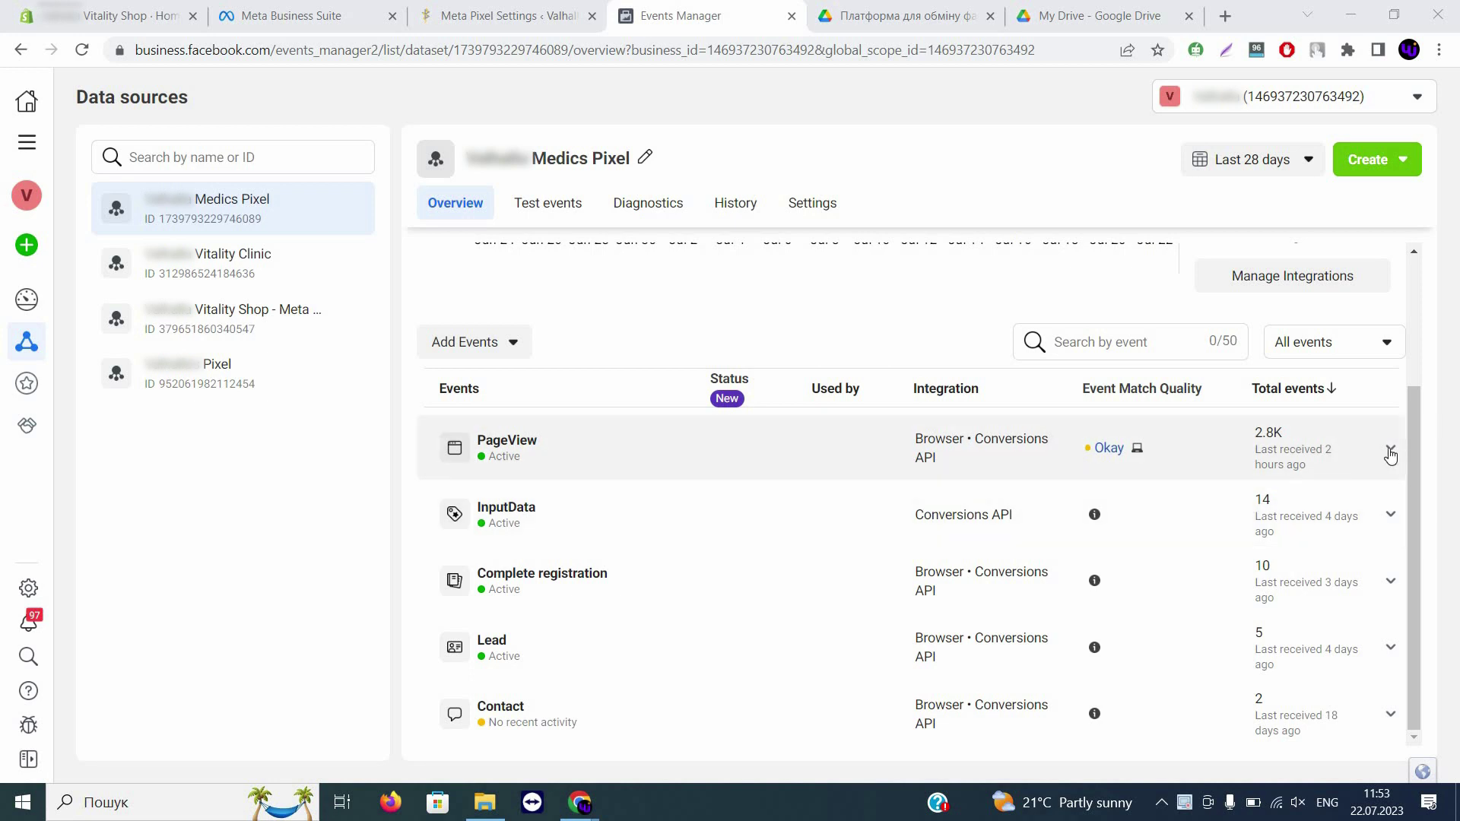
Expand the PageView event row to view its chart of events received over time
left_click(1390, 450)
mouse_move(1303, 586)
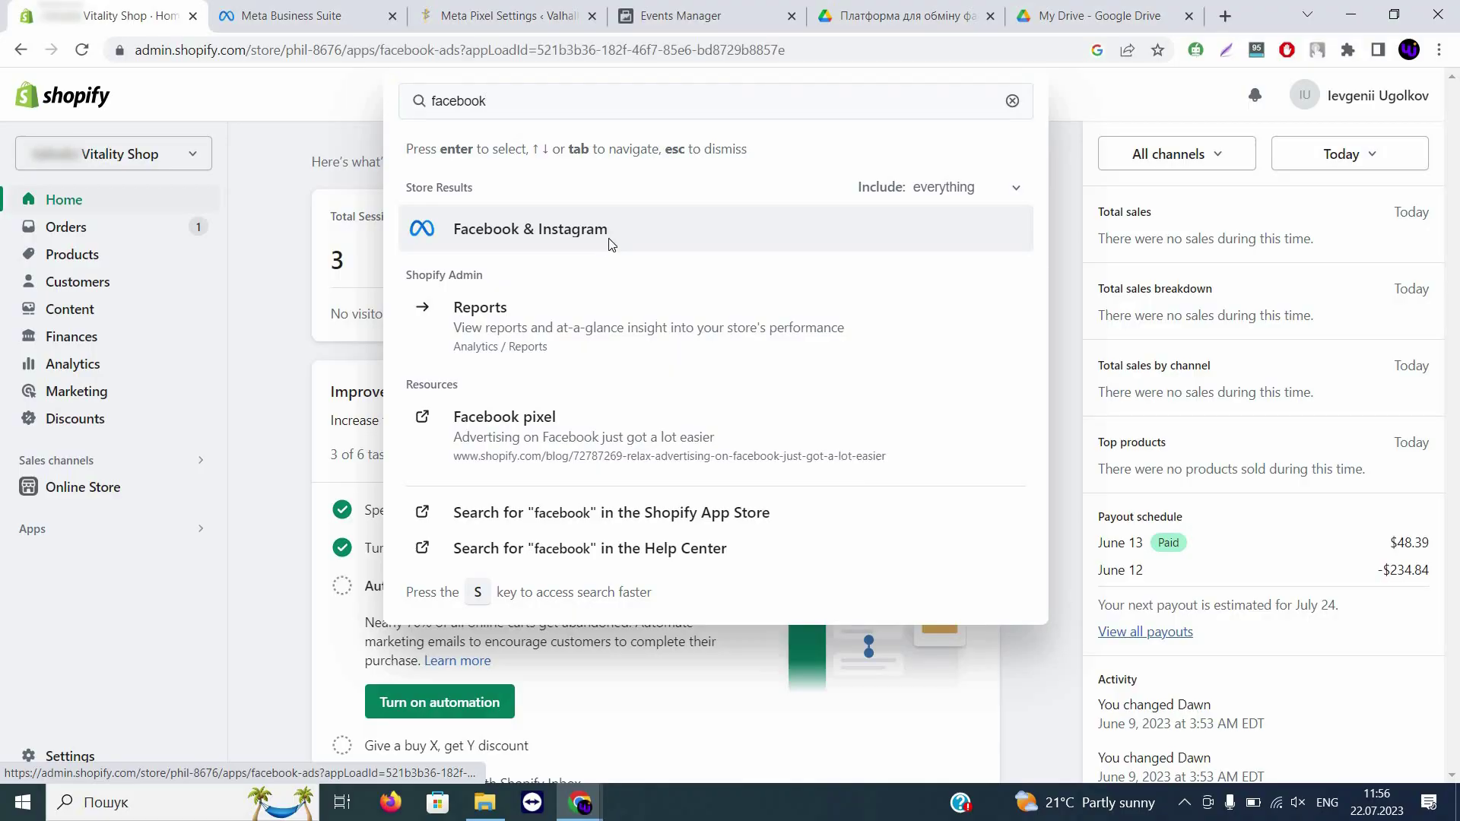
Open the Facebook & Instagram sales channel and start its shop setup
left_click(611, 245)
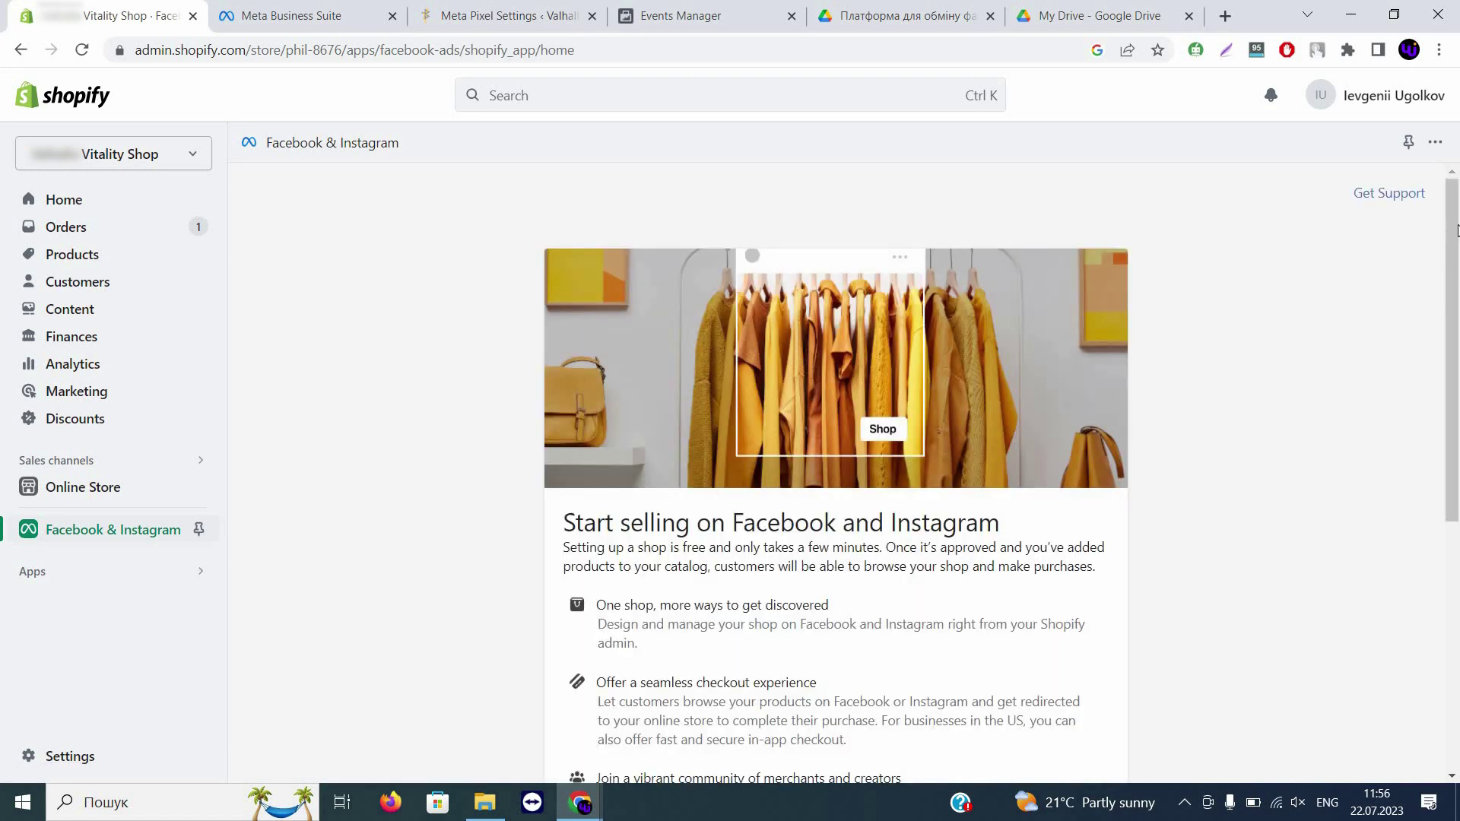
scroll(775, 531, "down", 5)
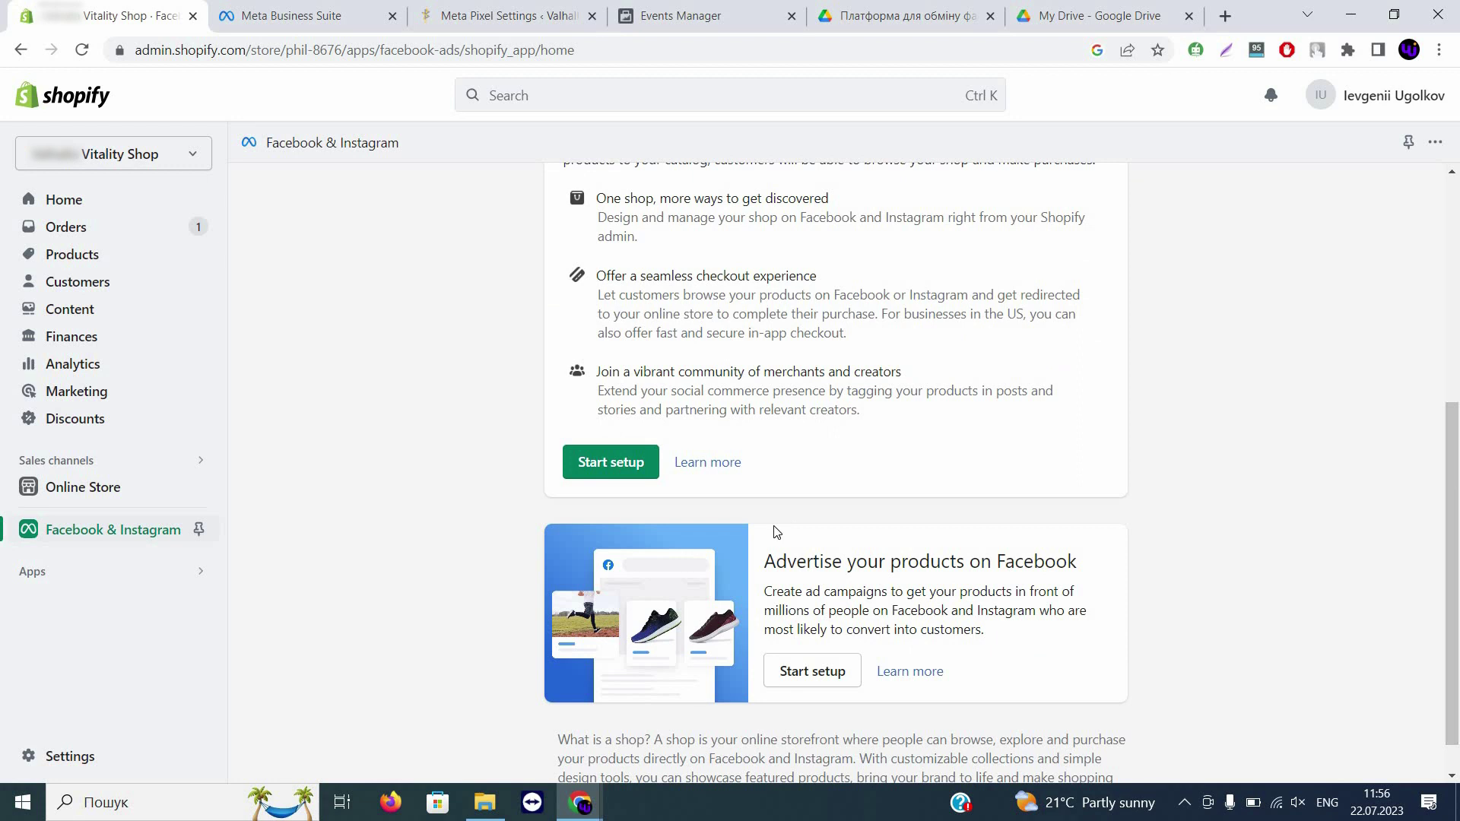
left_click(609, 460)
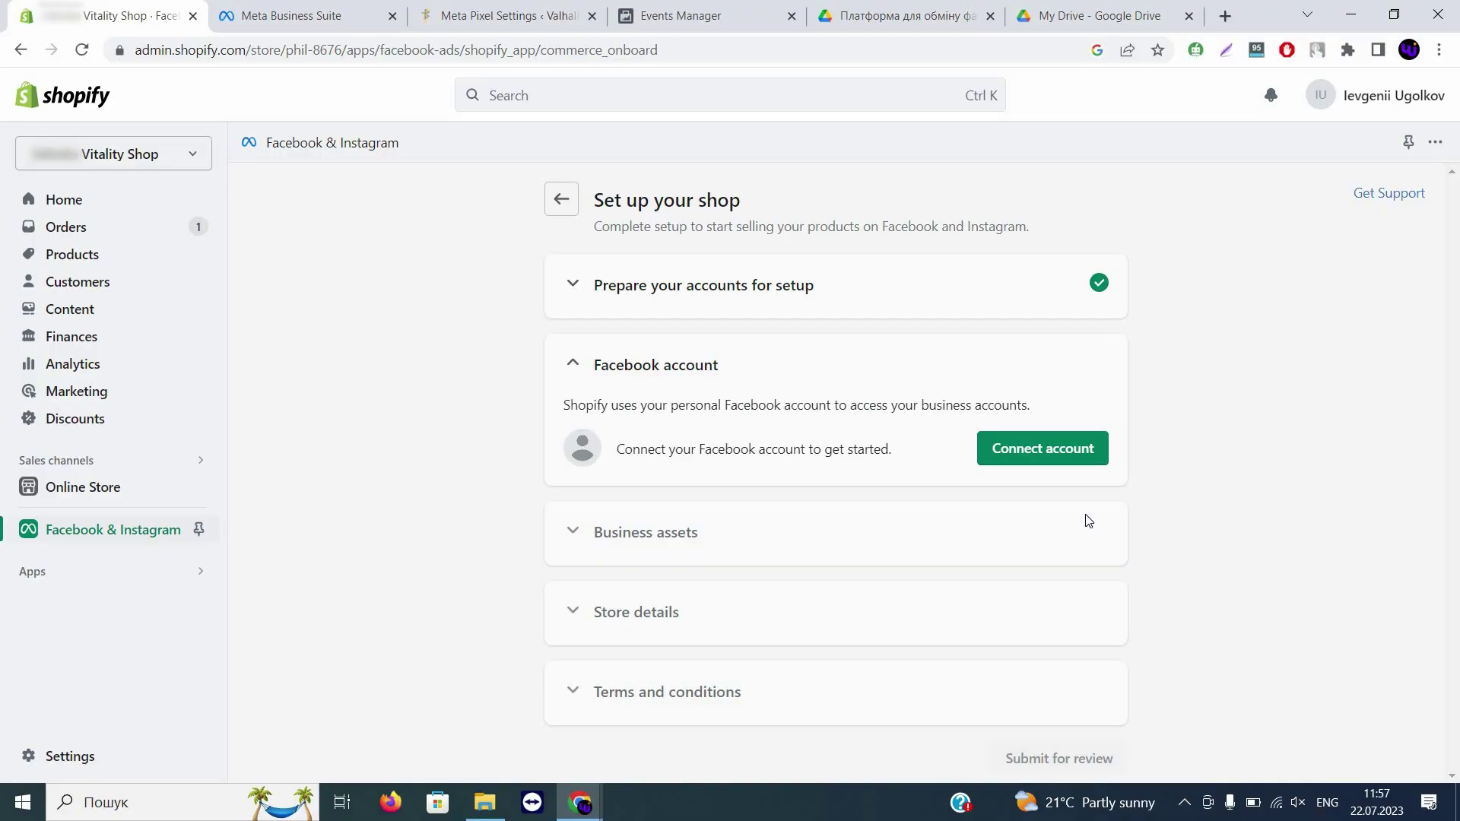
Link the existing Facebook login and connect the Valhalla Vitality | Telemedicine business assets
left_click(1054, 442)
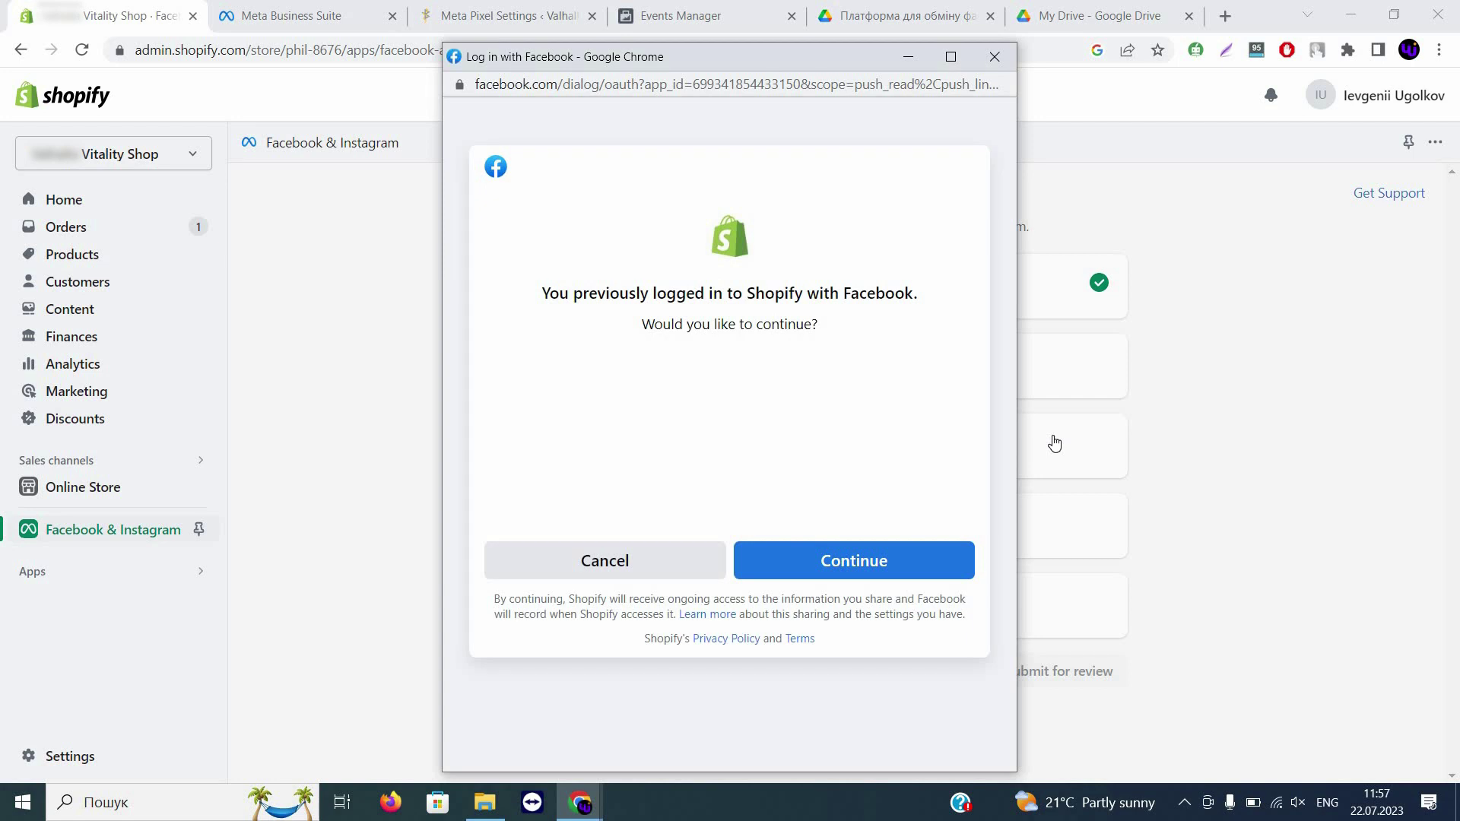
left_click(861, 560)
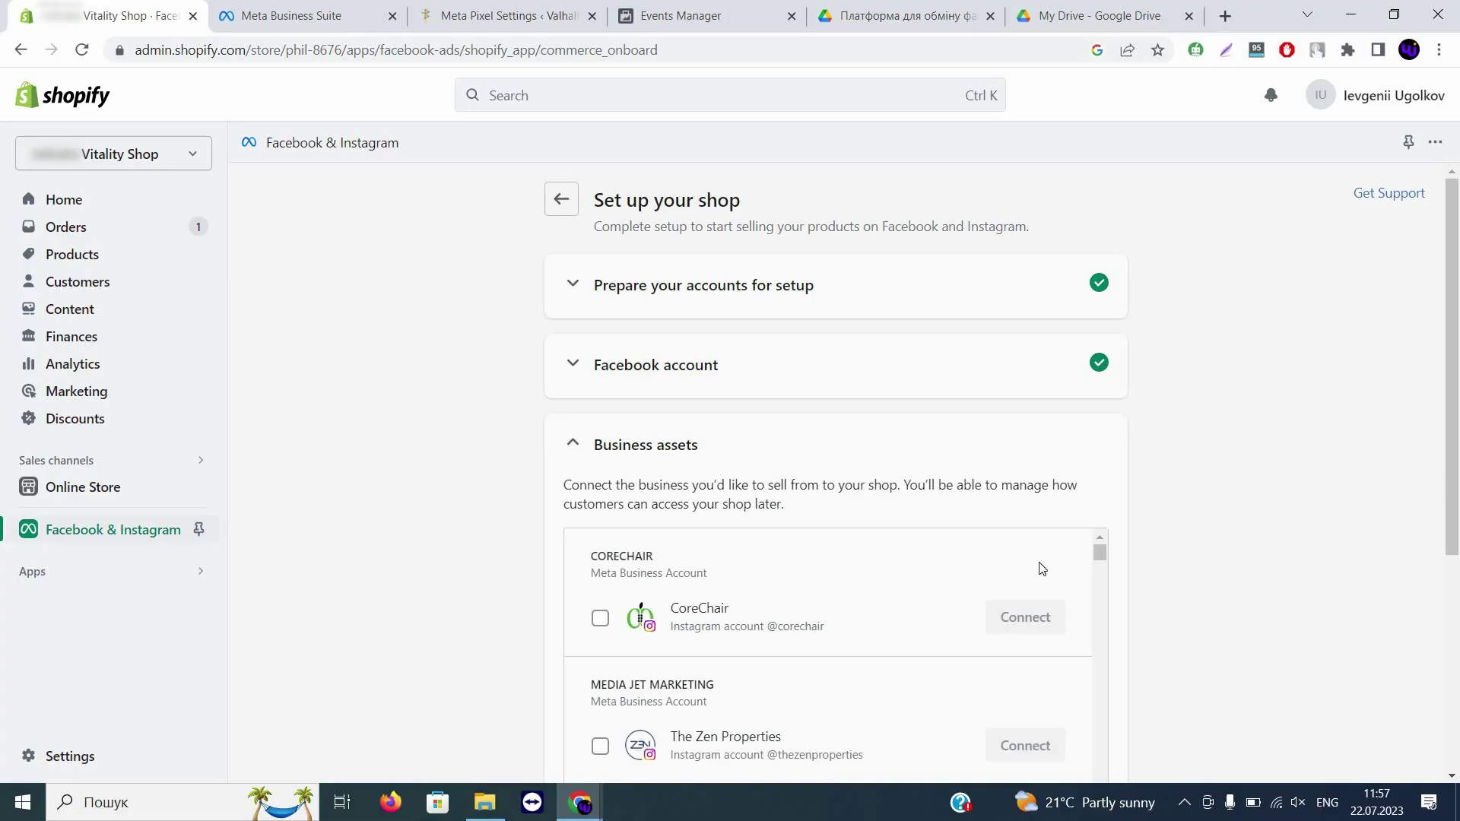
left_click_drag(1103, 554, 1102, 591)
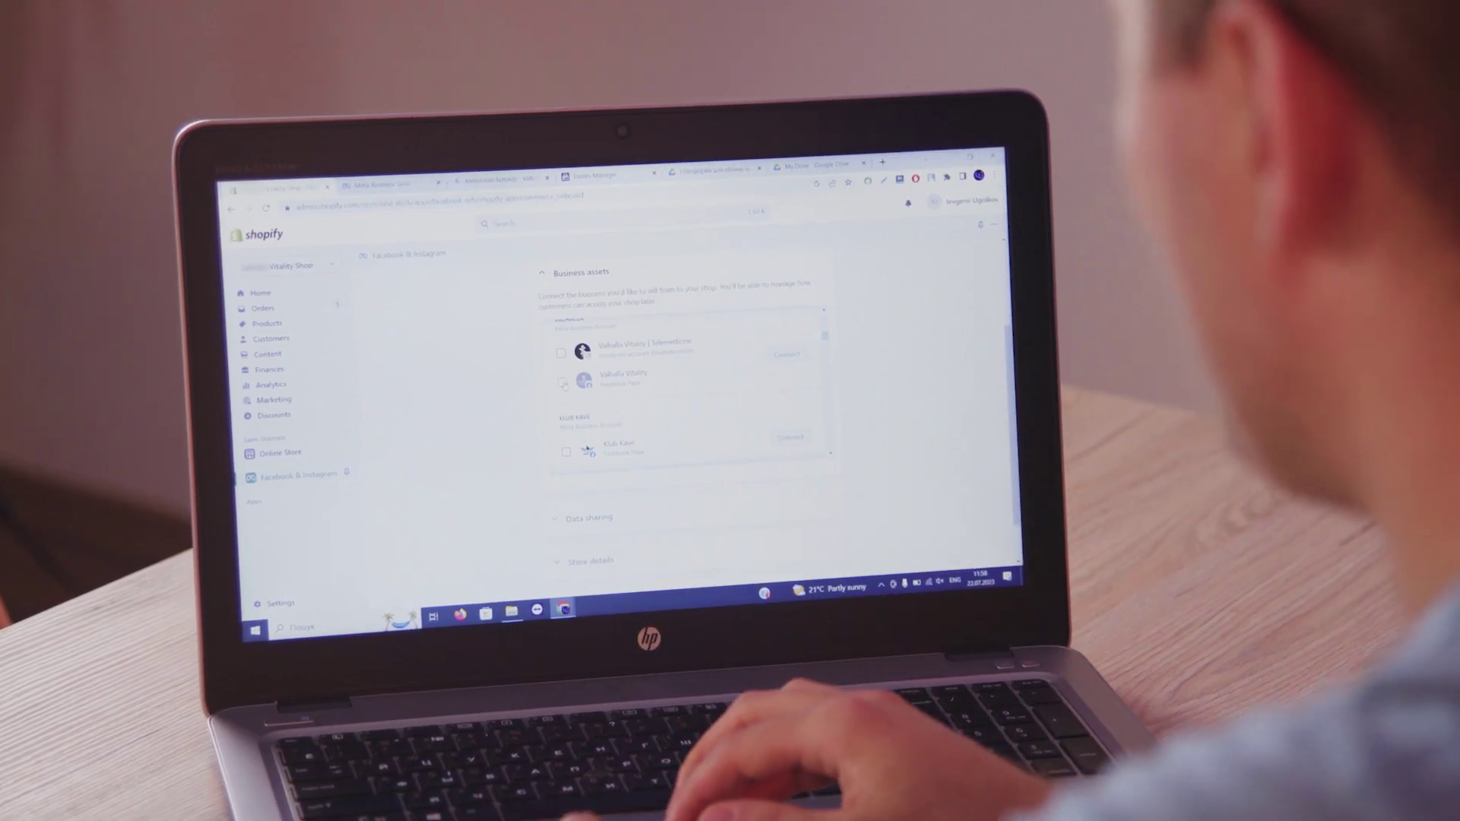
left_click(560, 353)
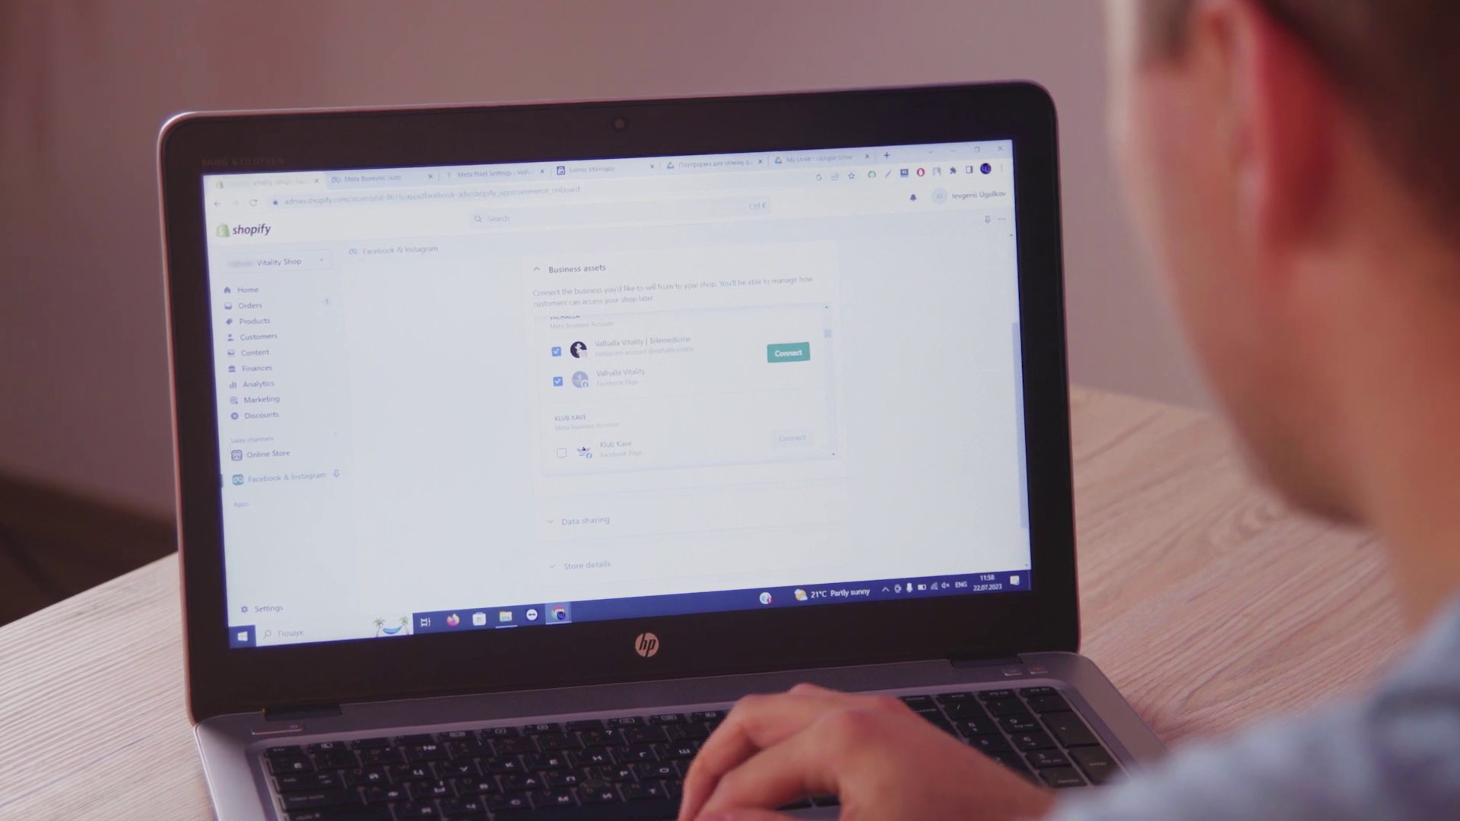
left_click(788, 352)
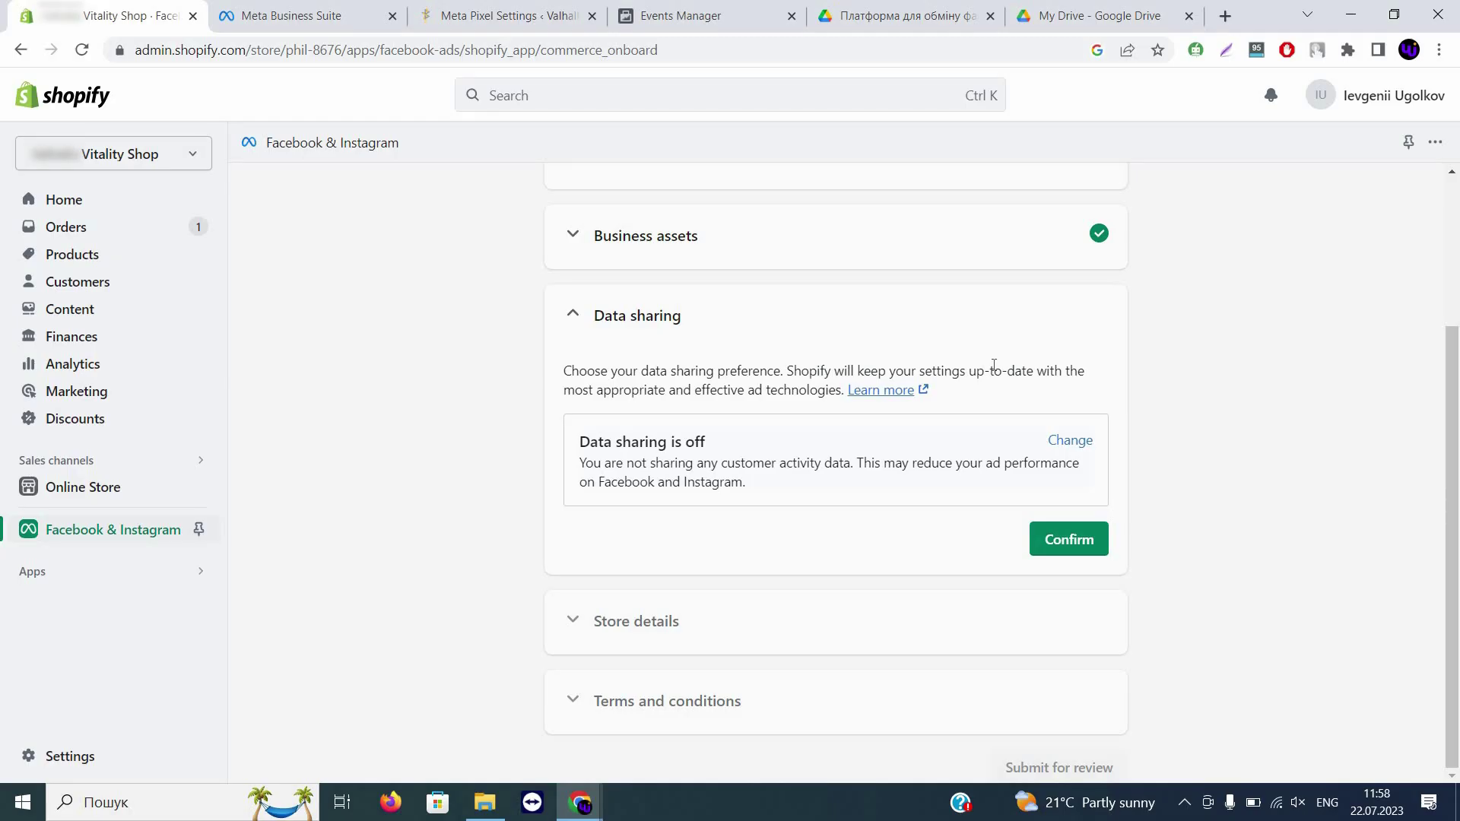
Switch customer data sharing on at the Maximum preference and save it
left_click(1073, 441)
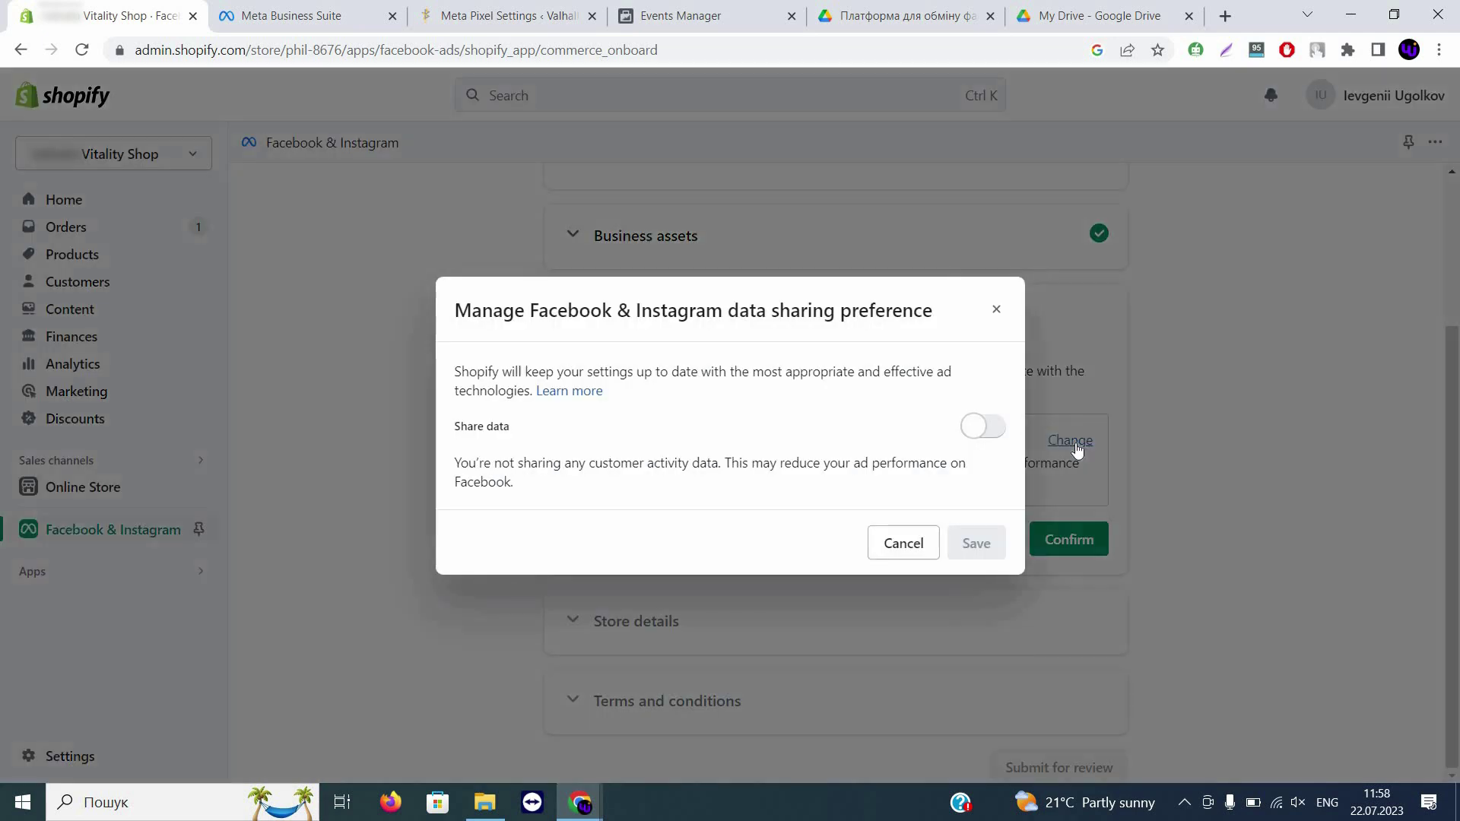
left_click(979, 426)
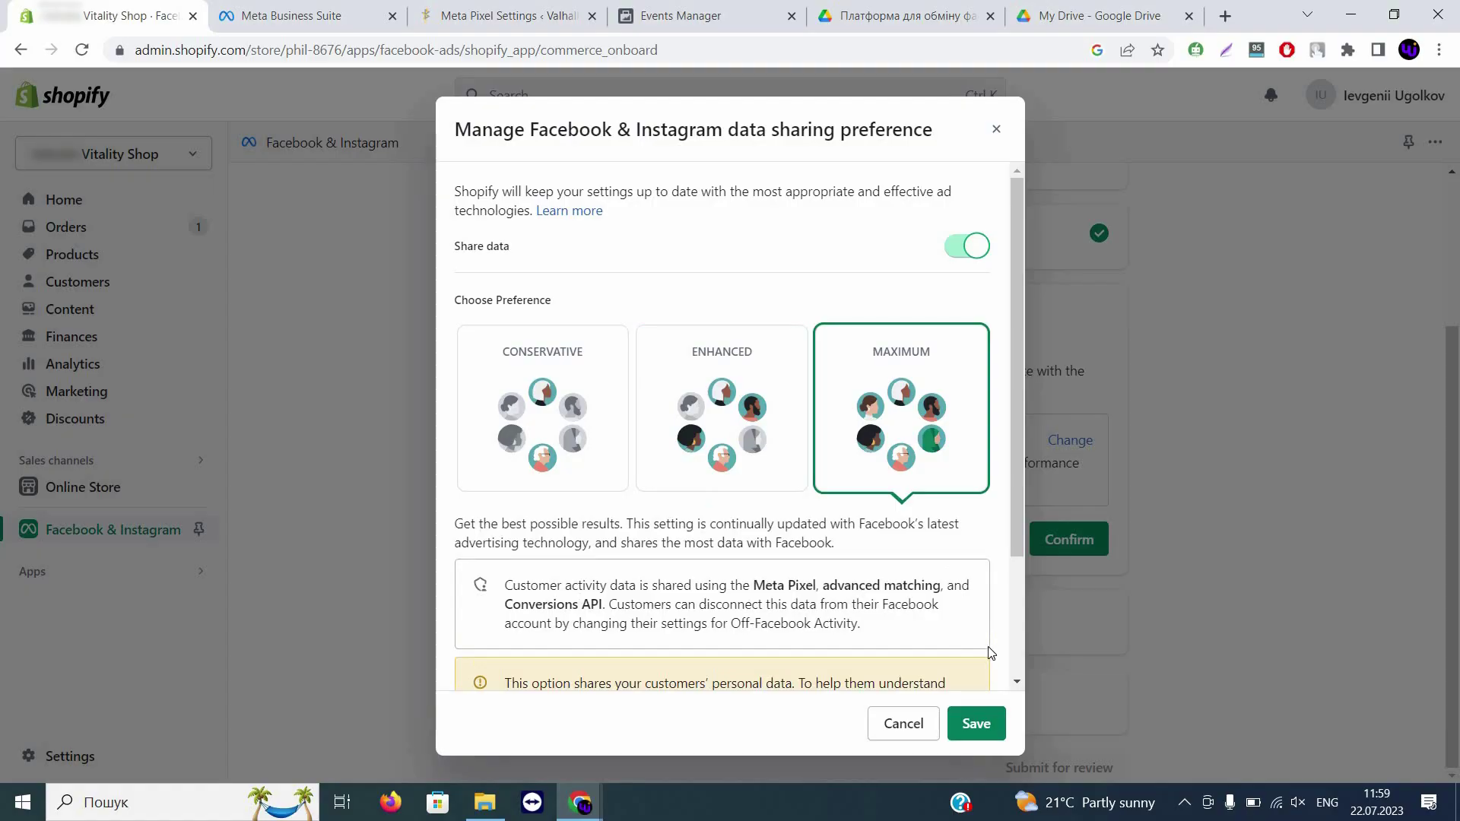
left_click(982, 726)
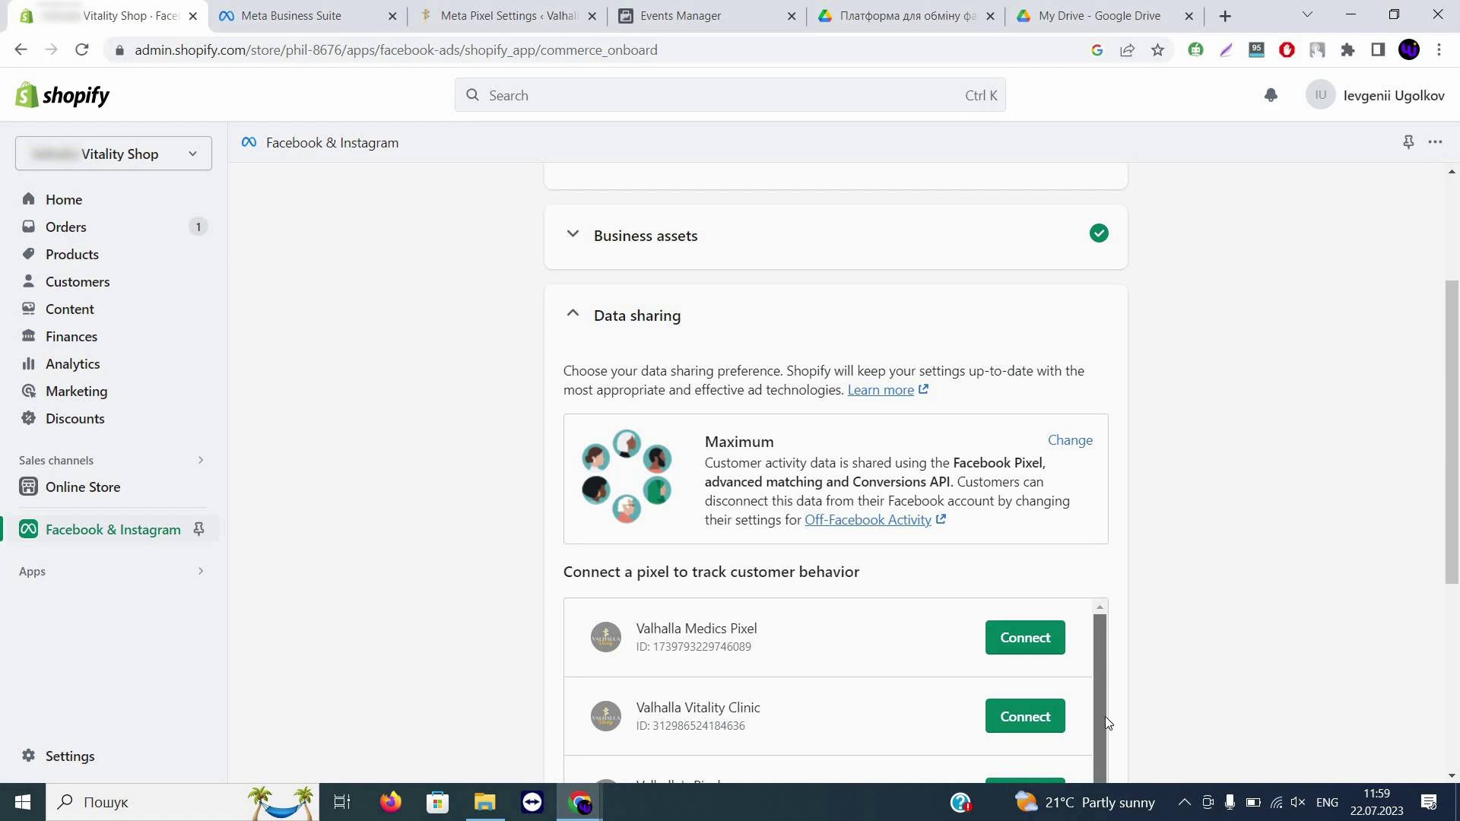
scroll(1105, 768, "down", 3)
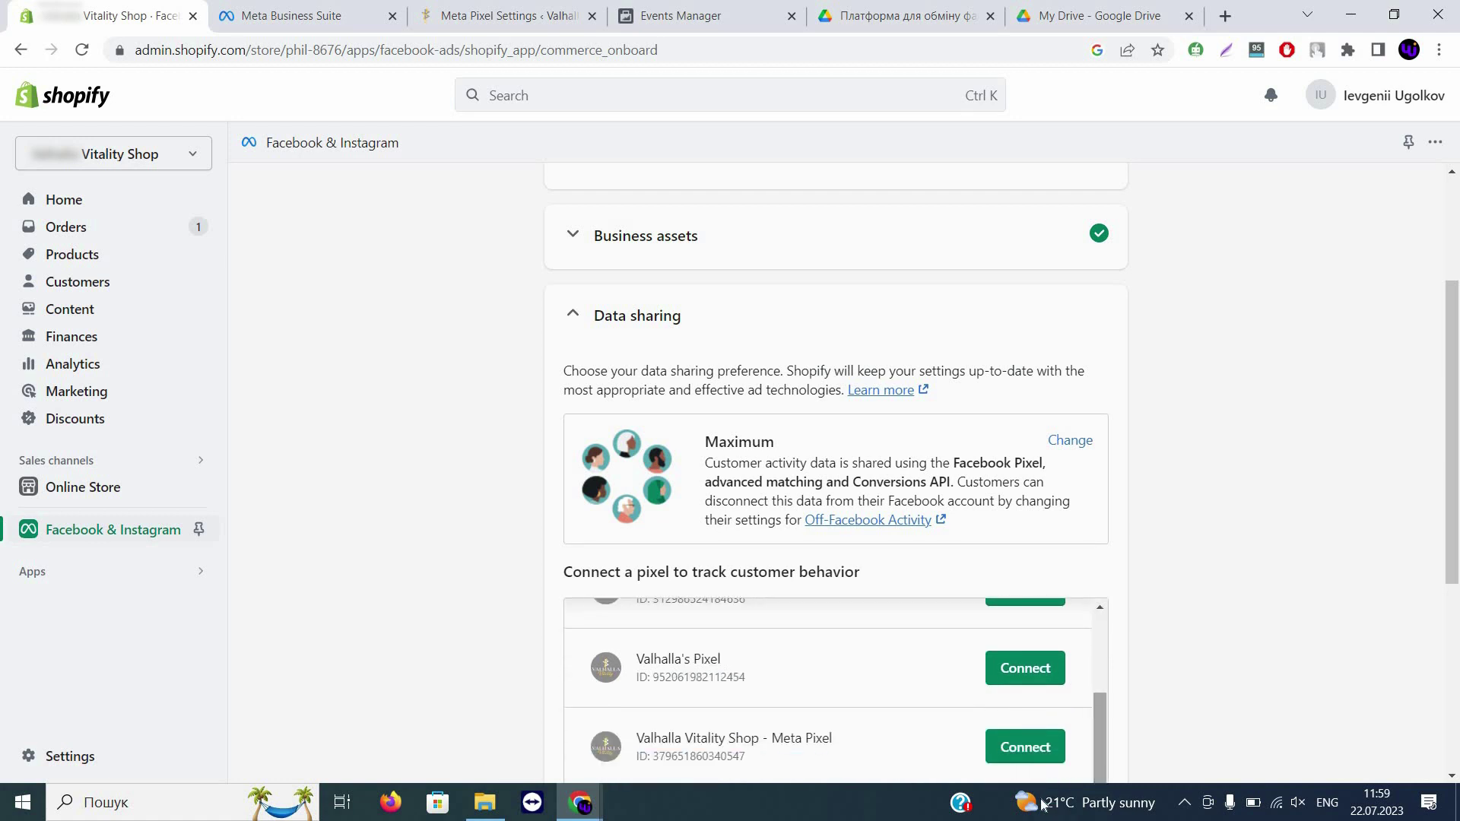
Connect the Valhalla Vitality Shop - Meta Pixel and save store details with a 30-day return window
left_click(1023, 753)
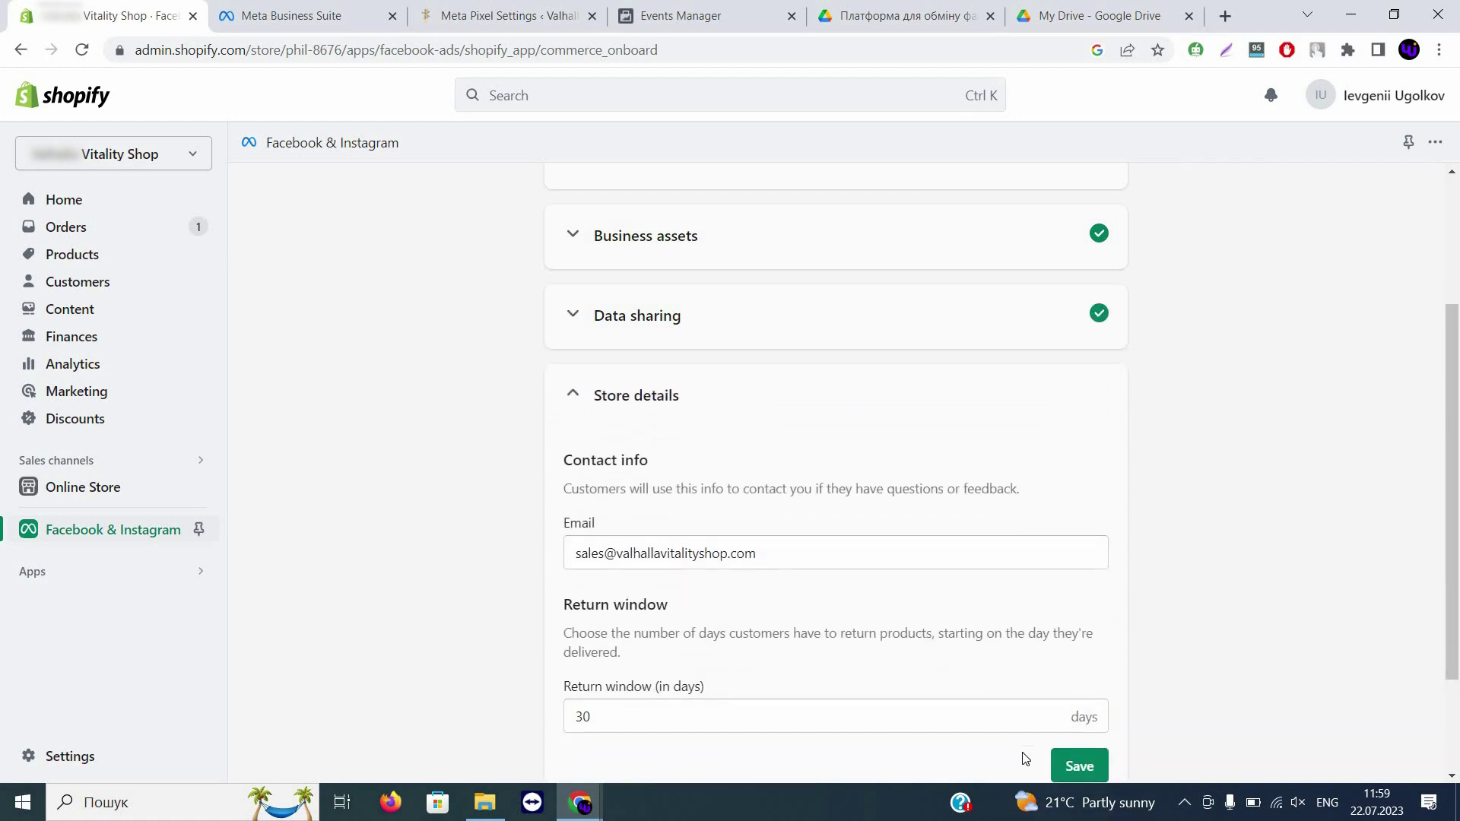
left_click_drag(1455, 399, 1458, 493)
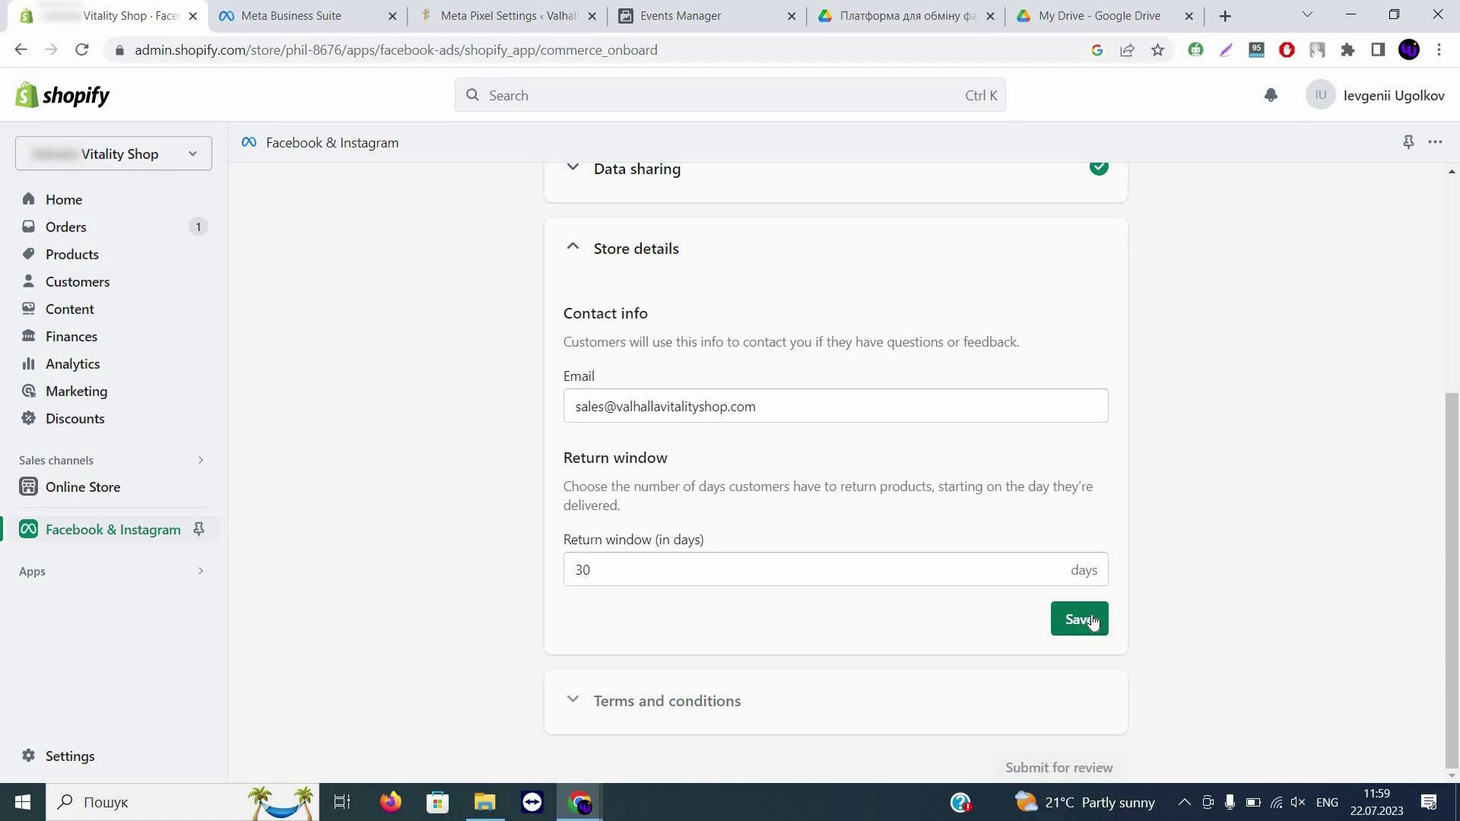
left_click(1068, 629)
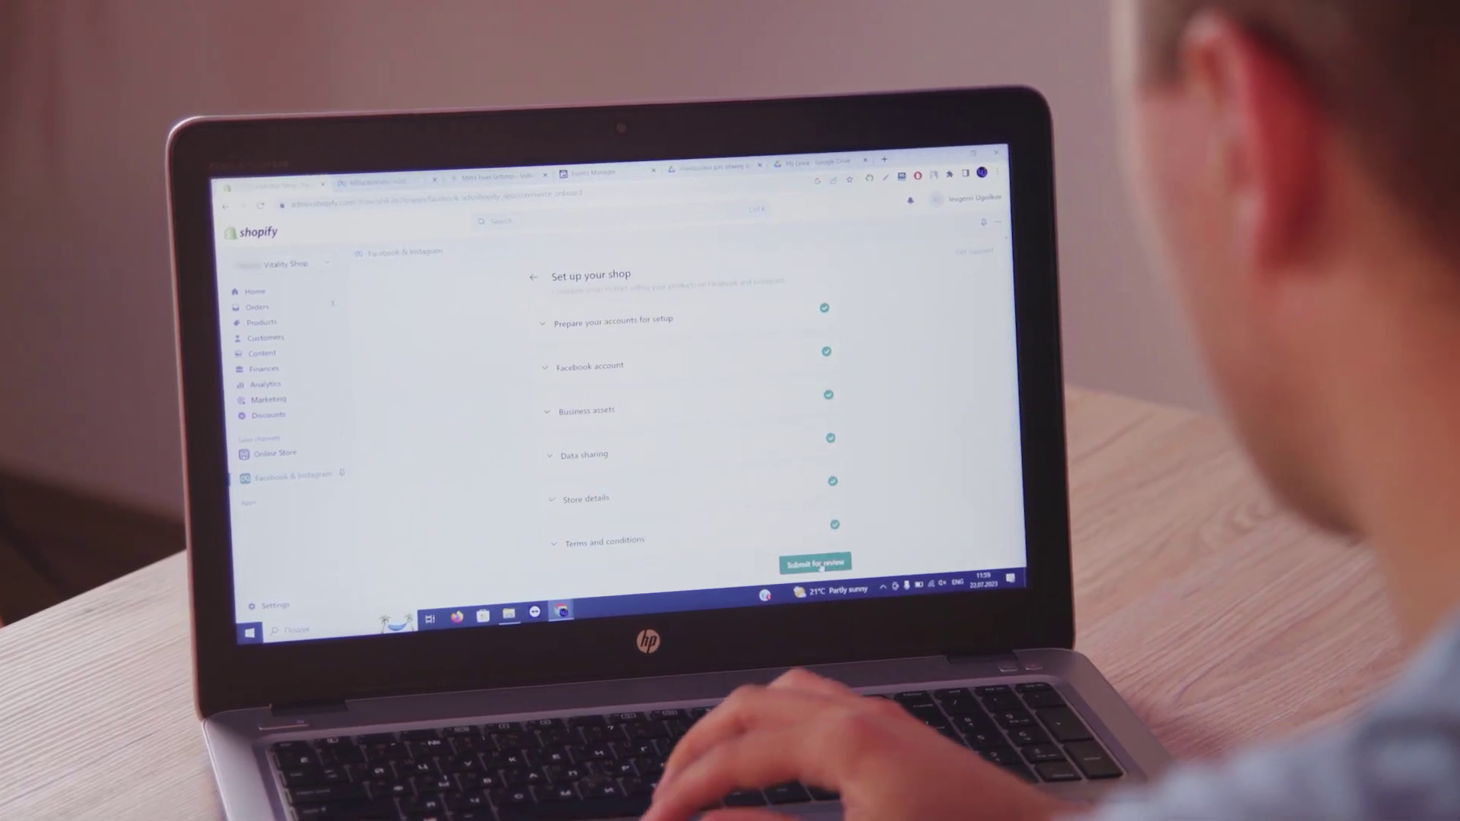
Submit the Facebook & Instagram shop setup for review
left_click(816, 564)
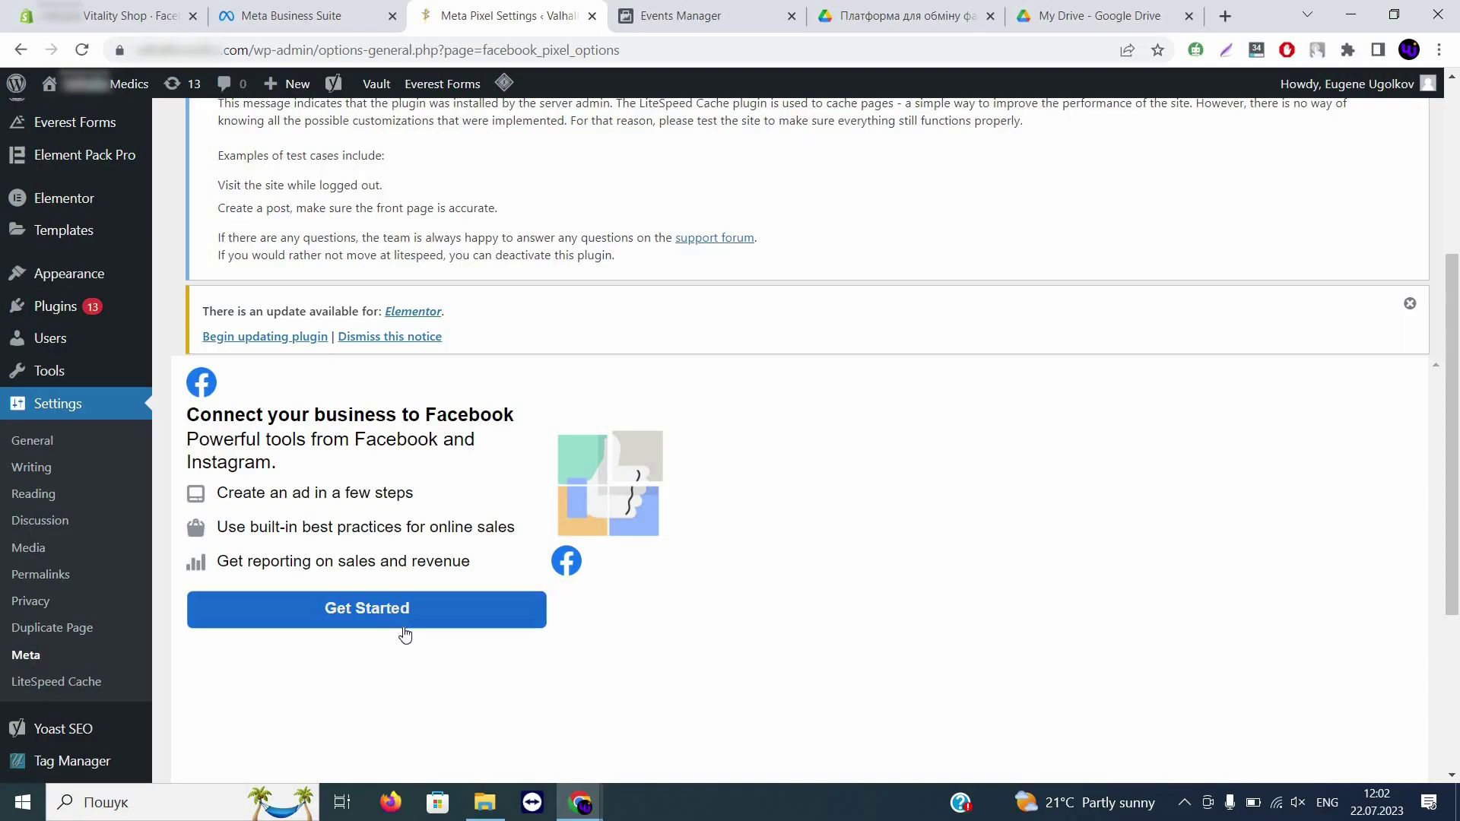
Start connecting the WordPress site to Facebook from Settings > Meta
left_click(404, 609)
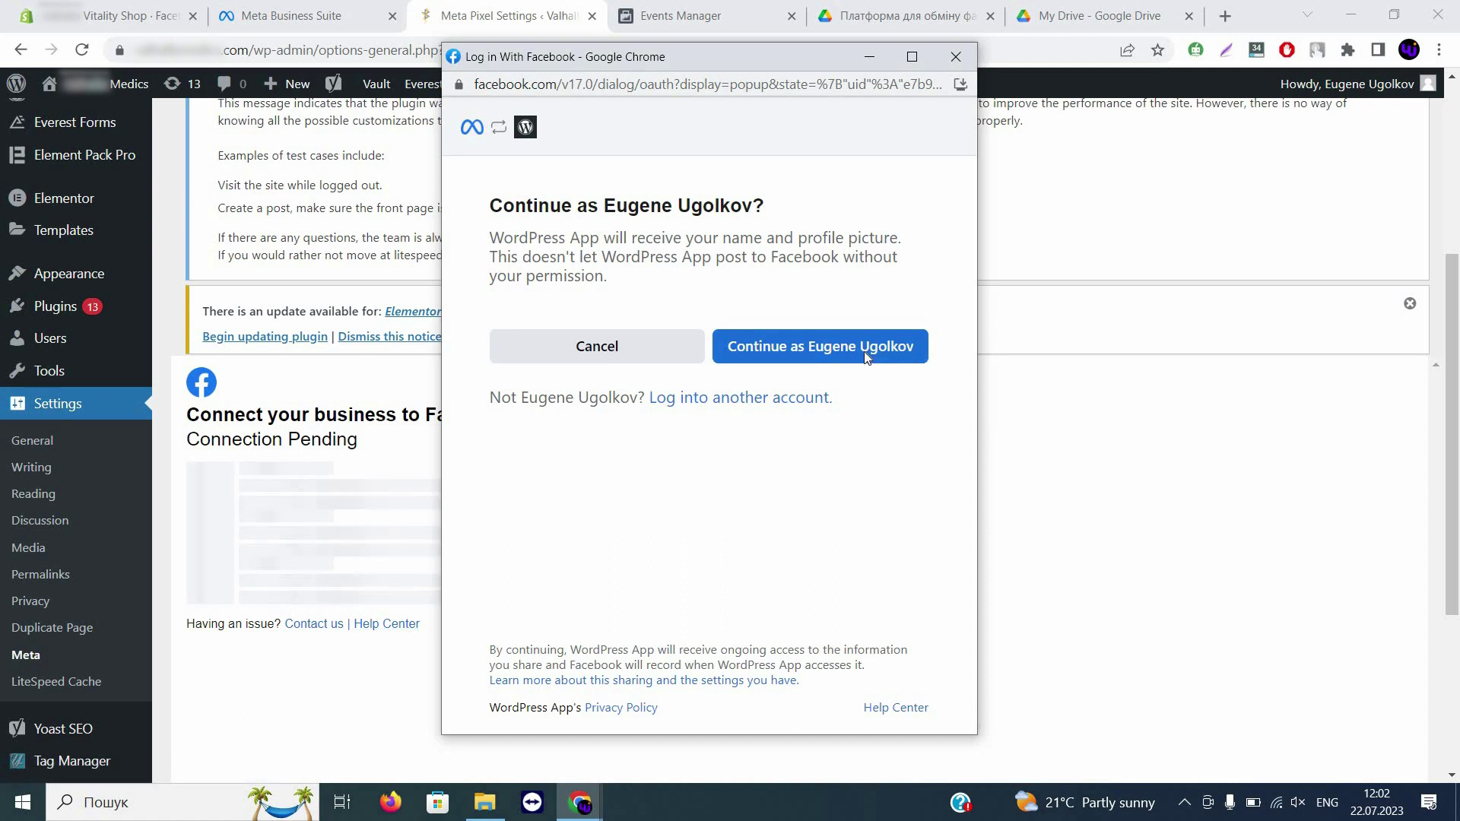
Sign in with the shown Facebook account, accept permissions, and bring up the Facebook Page choice
left_click(852, 362)
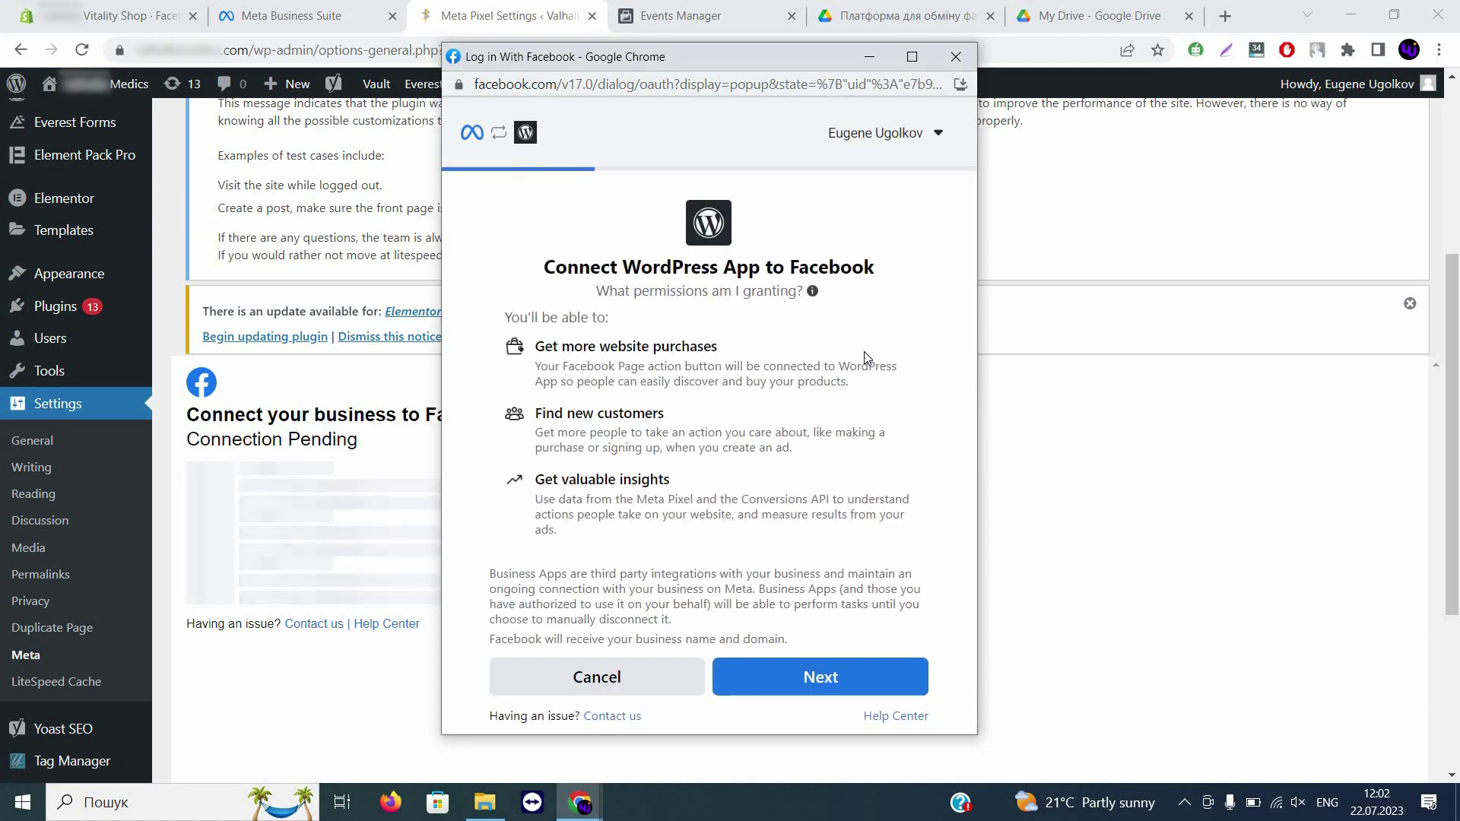
left_click(846, 668)
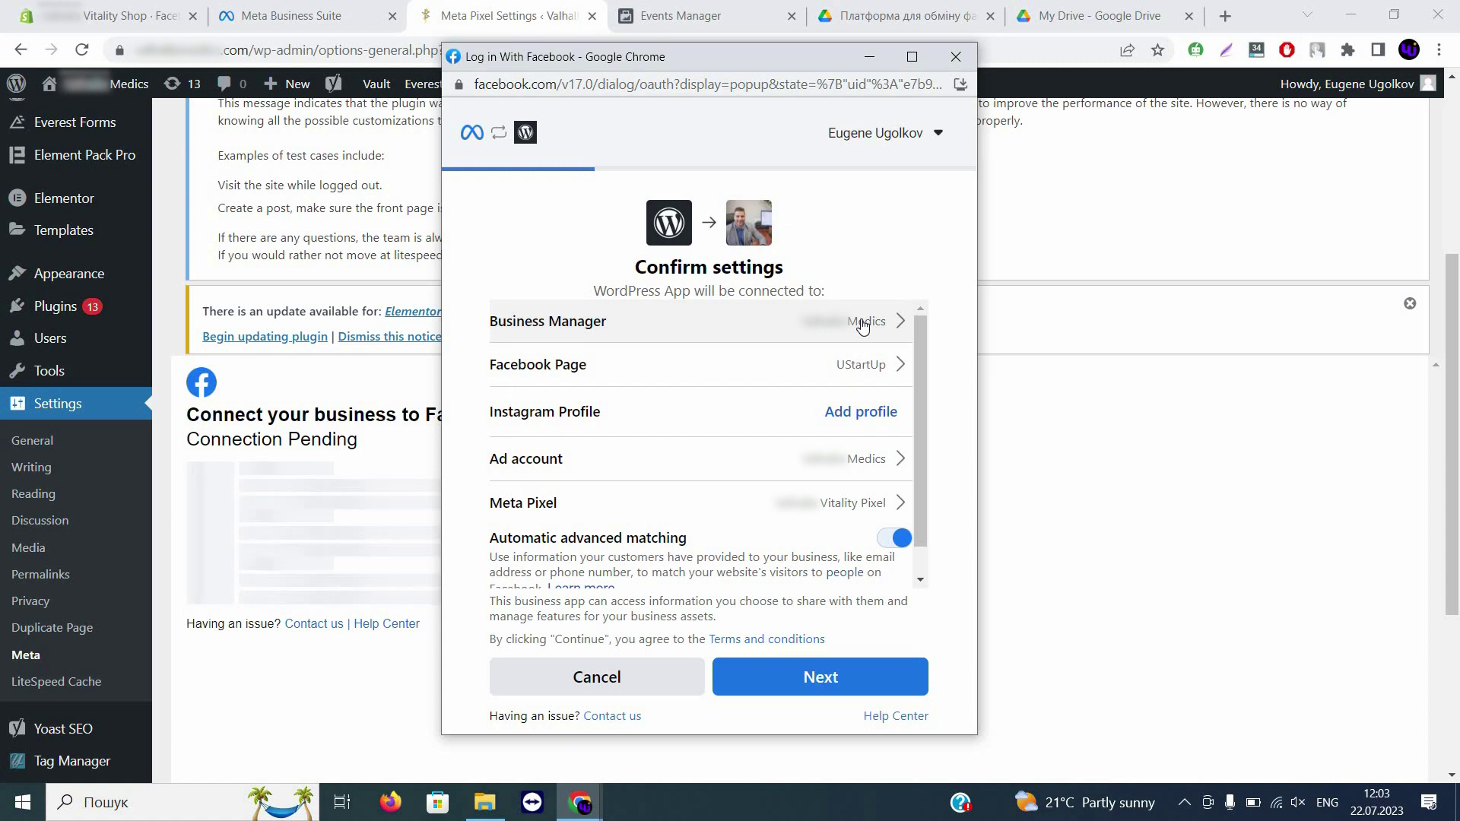
left_click(871, 366)
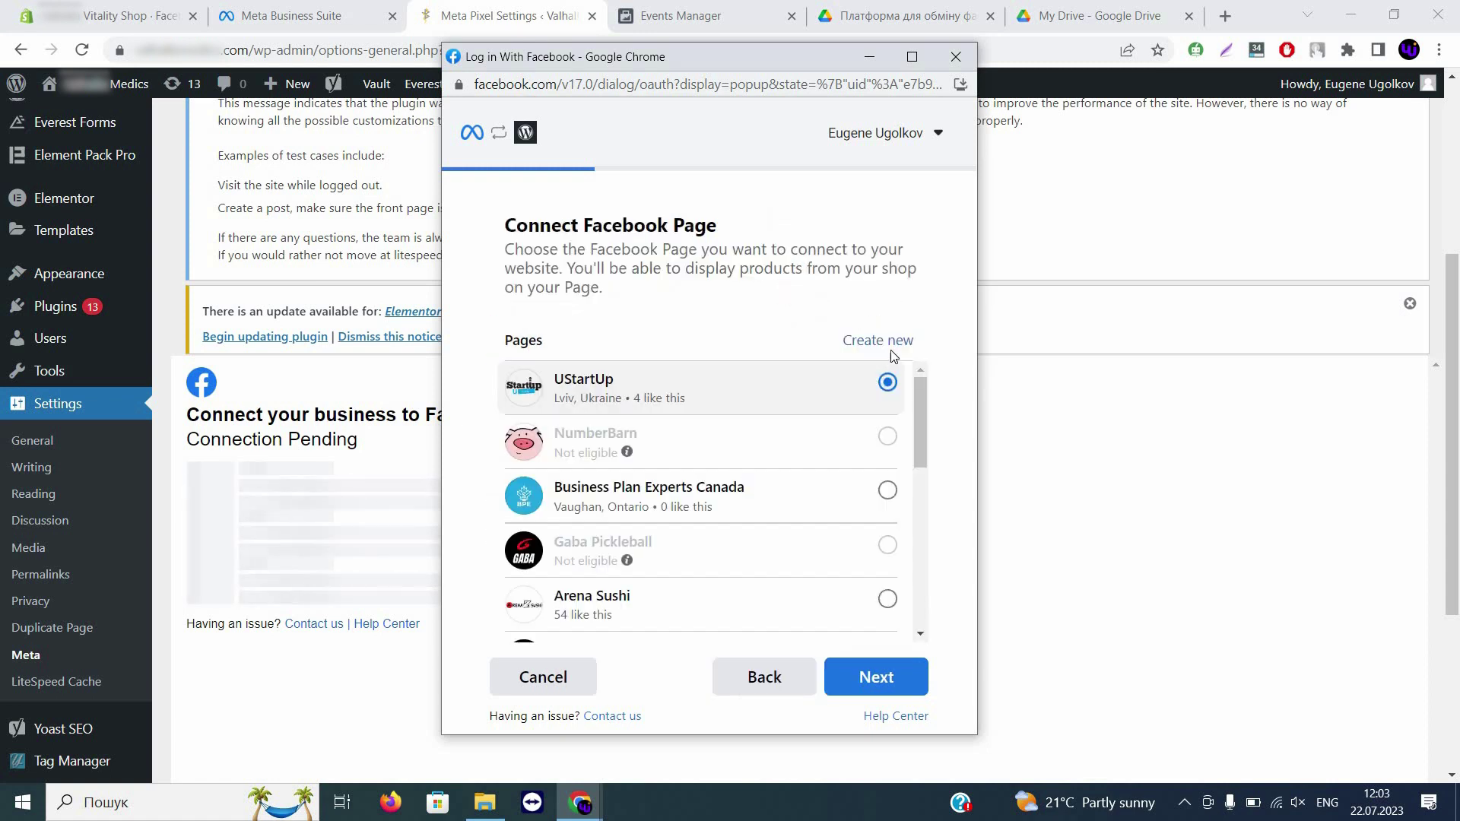
Select the Medics Facebook Page and the Medics Instagram profile for the connection
left_click_drag(913, 448, 923, 619)
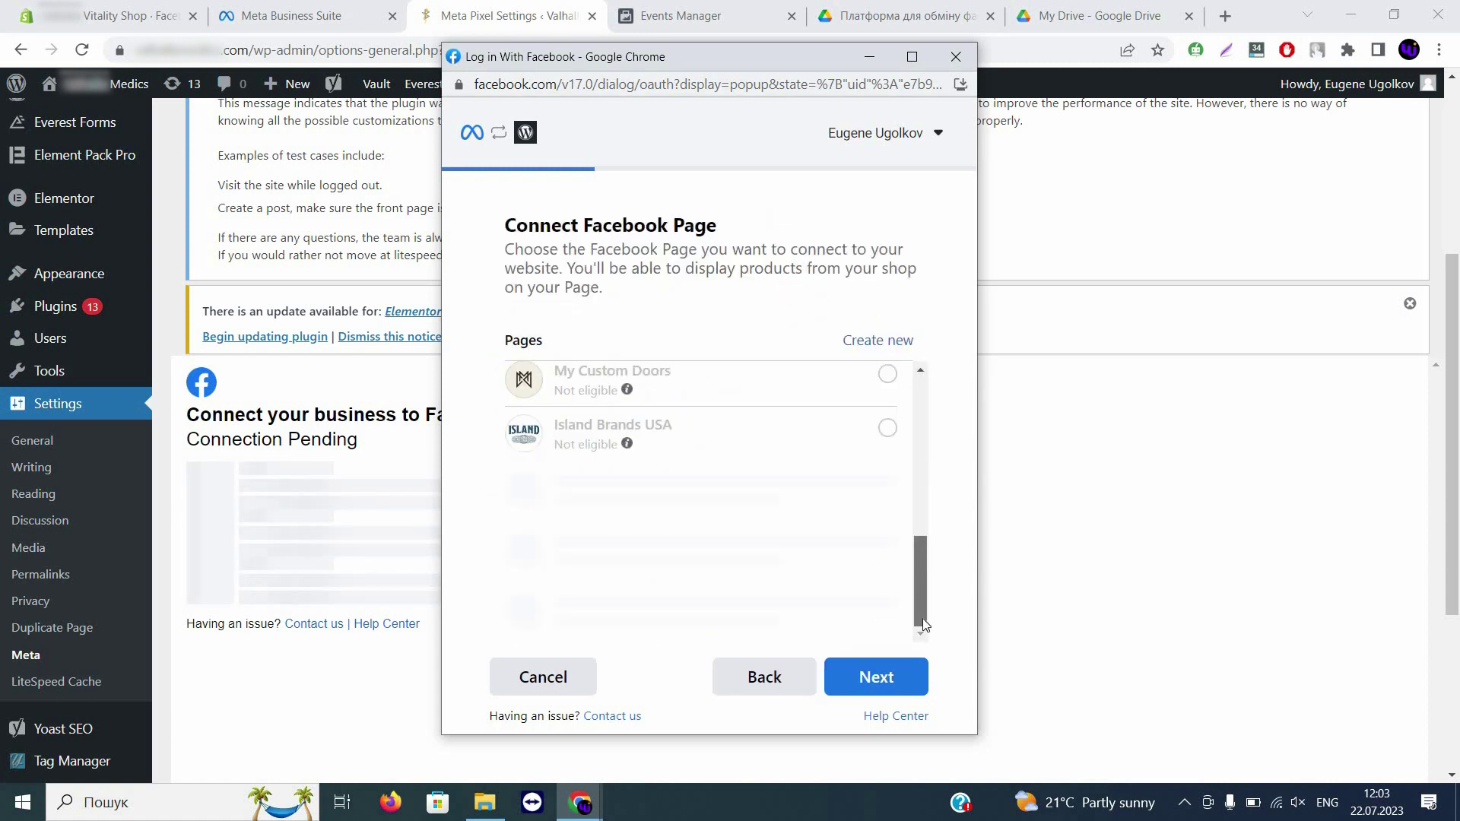
left_click_drag(923, 490, 929, 639)
left_click(885, 443)
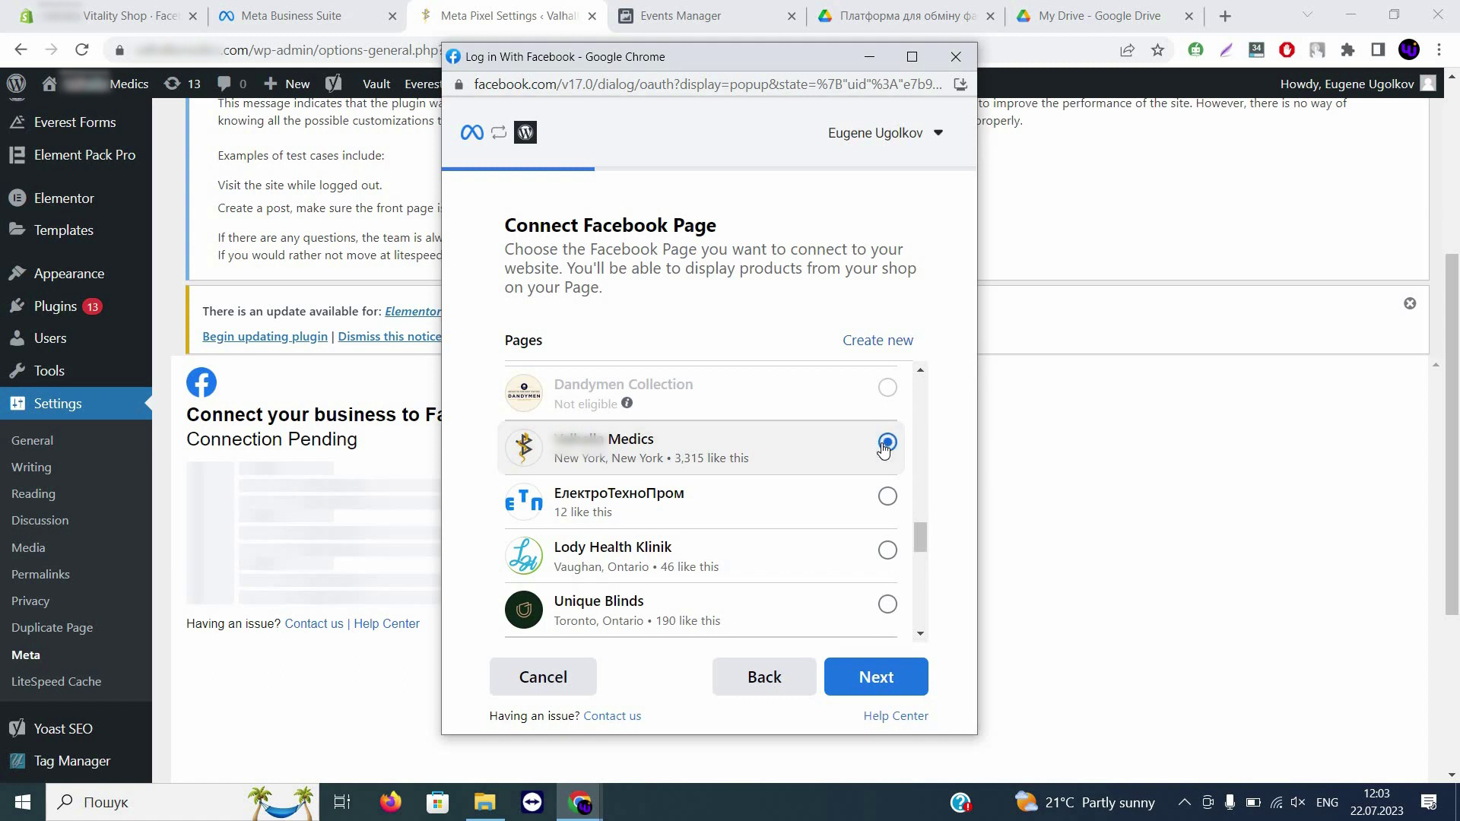
left_click(900, 678)
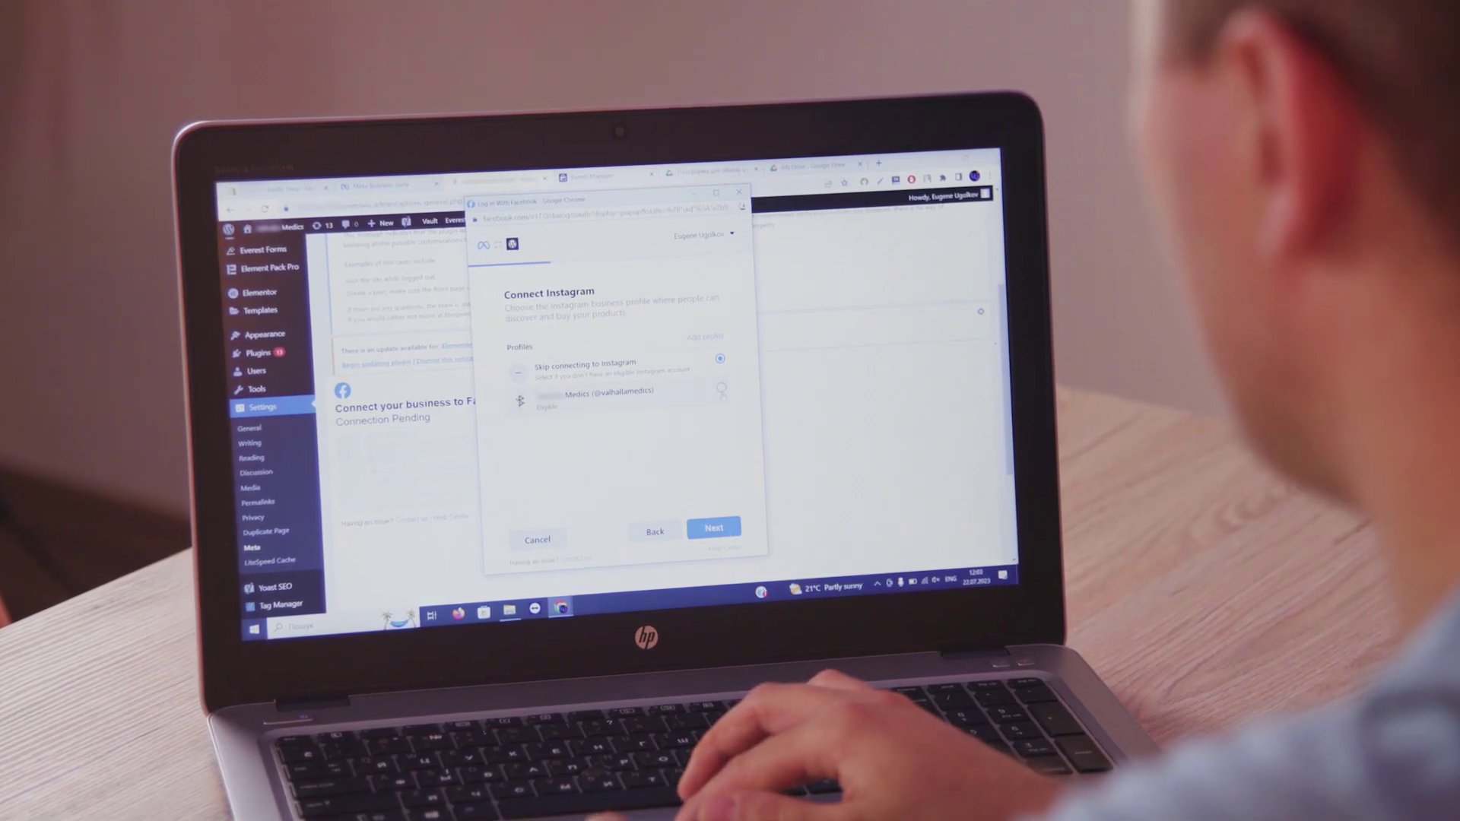
left_click(721, 390)
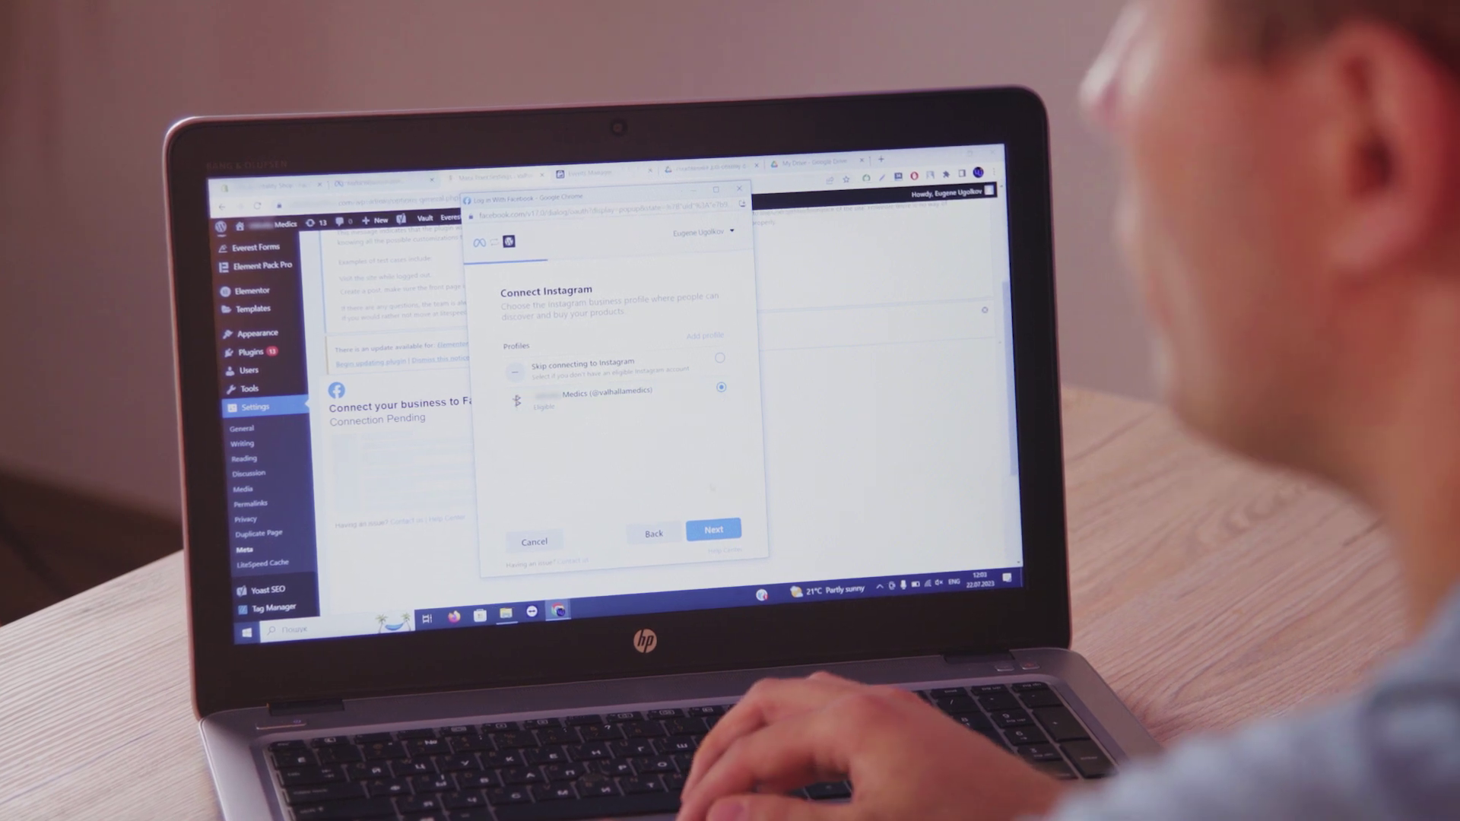
left_click(712, 533)
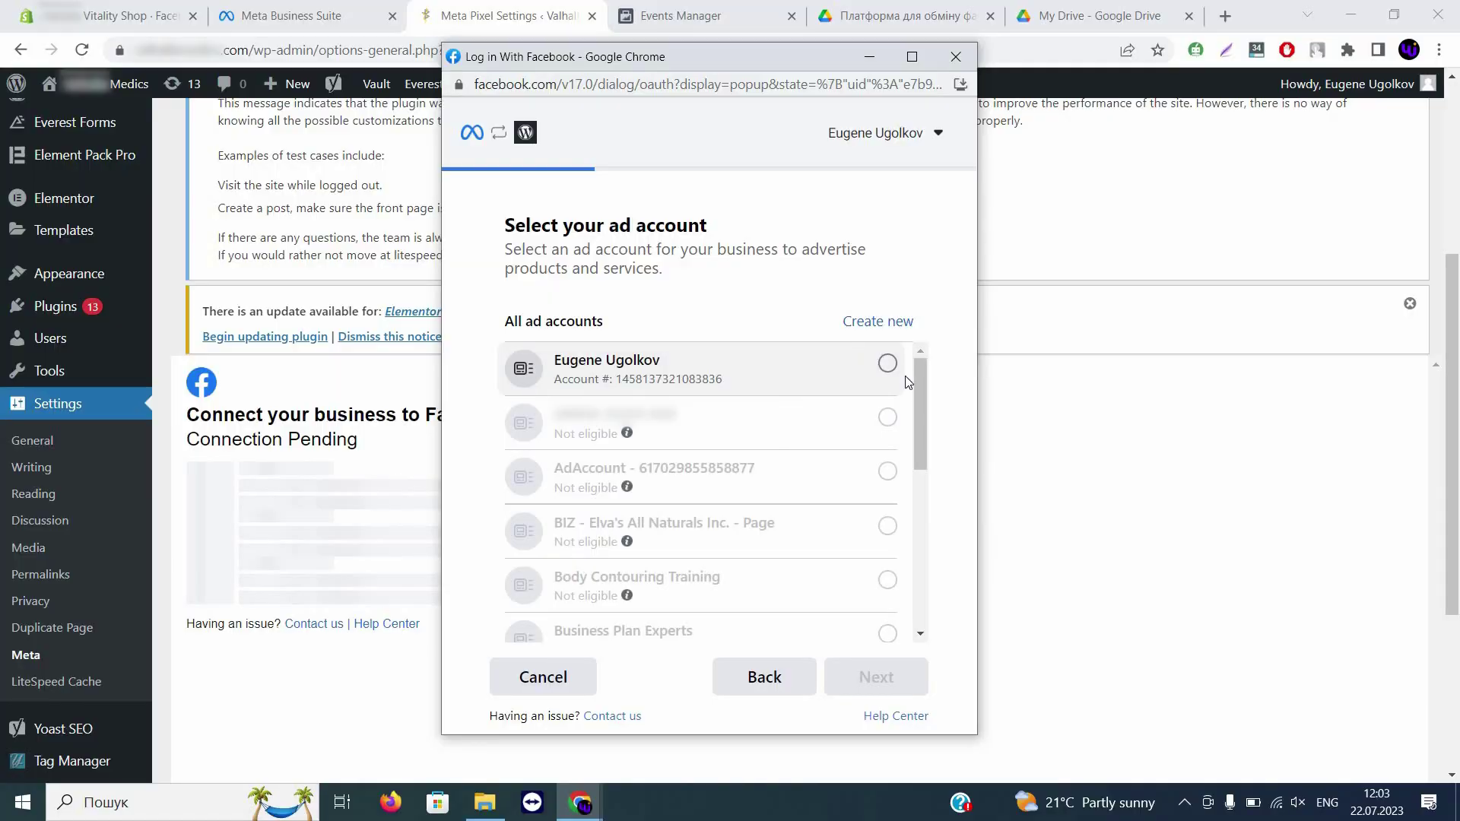
Pick the Medics ad account from the ad account list and continue
left_click_drag(917, 380, 928, 536)
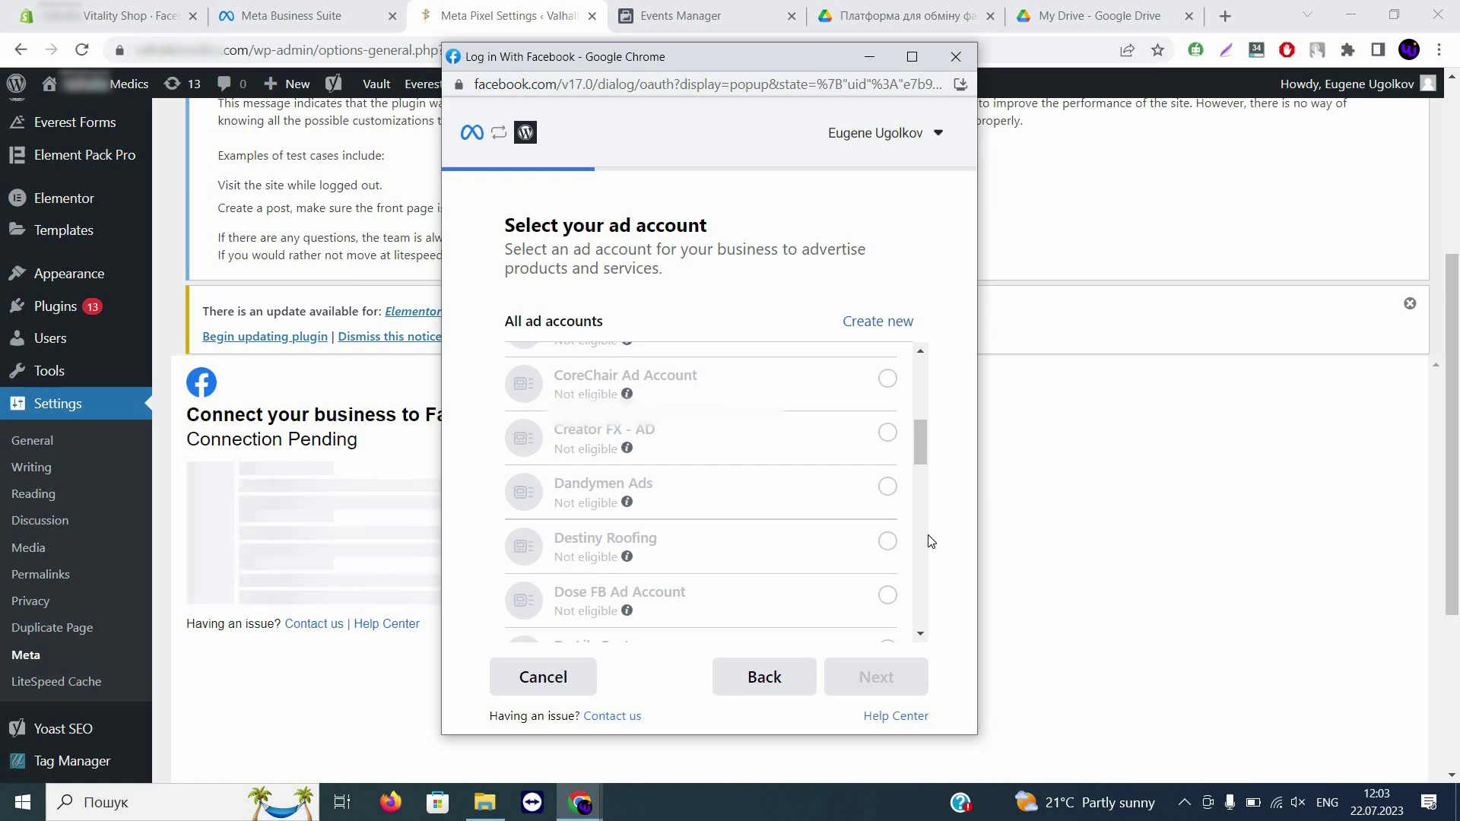
left_click_drag(924, 441, 931, 619)
left_click_drag(919, 560, 924, 628)
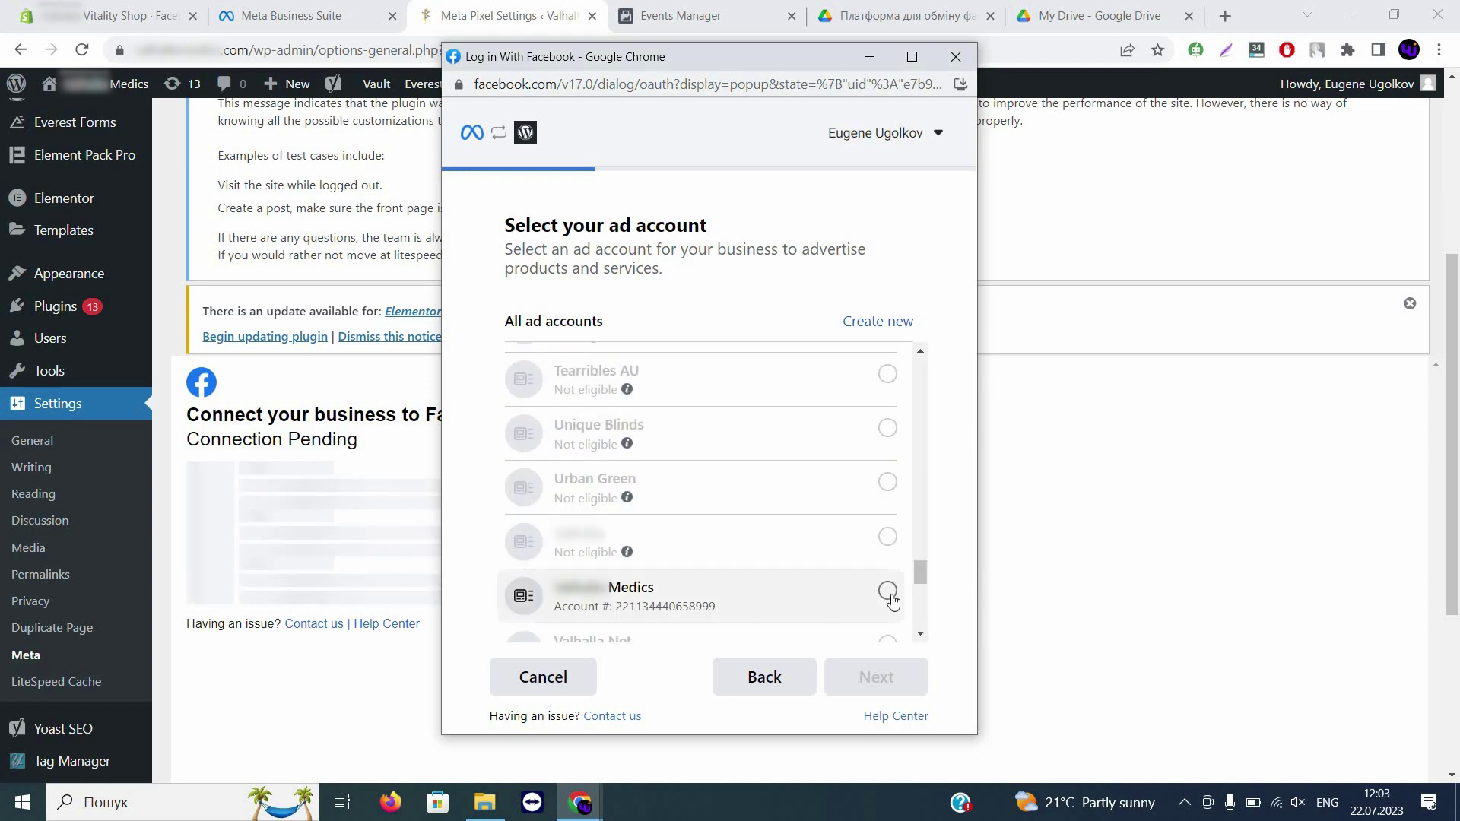
left_click(889, 597)
left_click(888, 674)
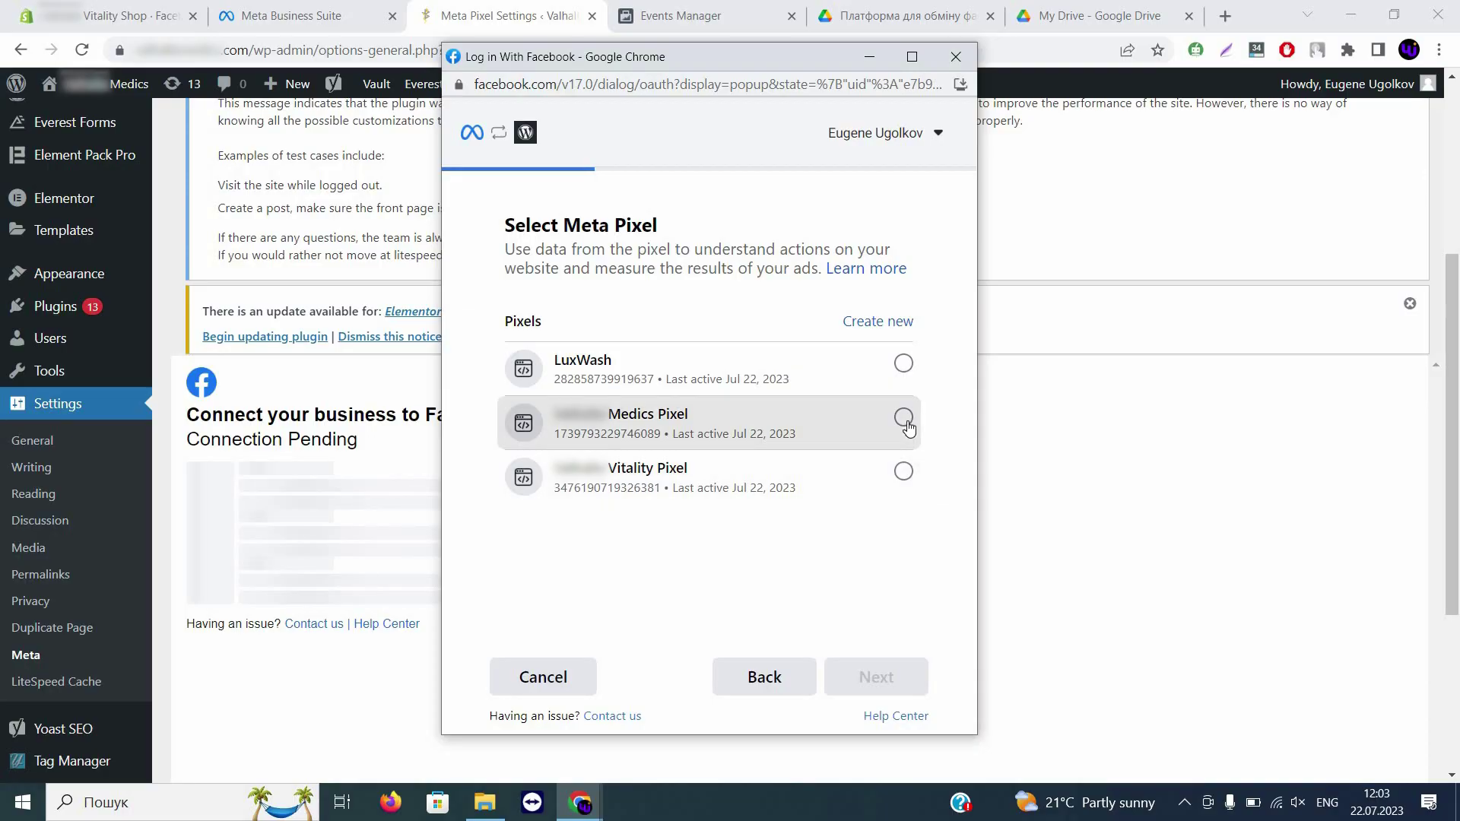
Attach the Medics Pixel, confirm settings and business extension permission, and finish the connection
left_click(905, 418)
left_click(871, 692)
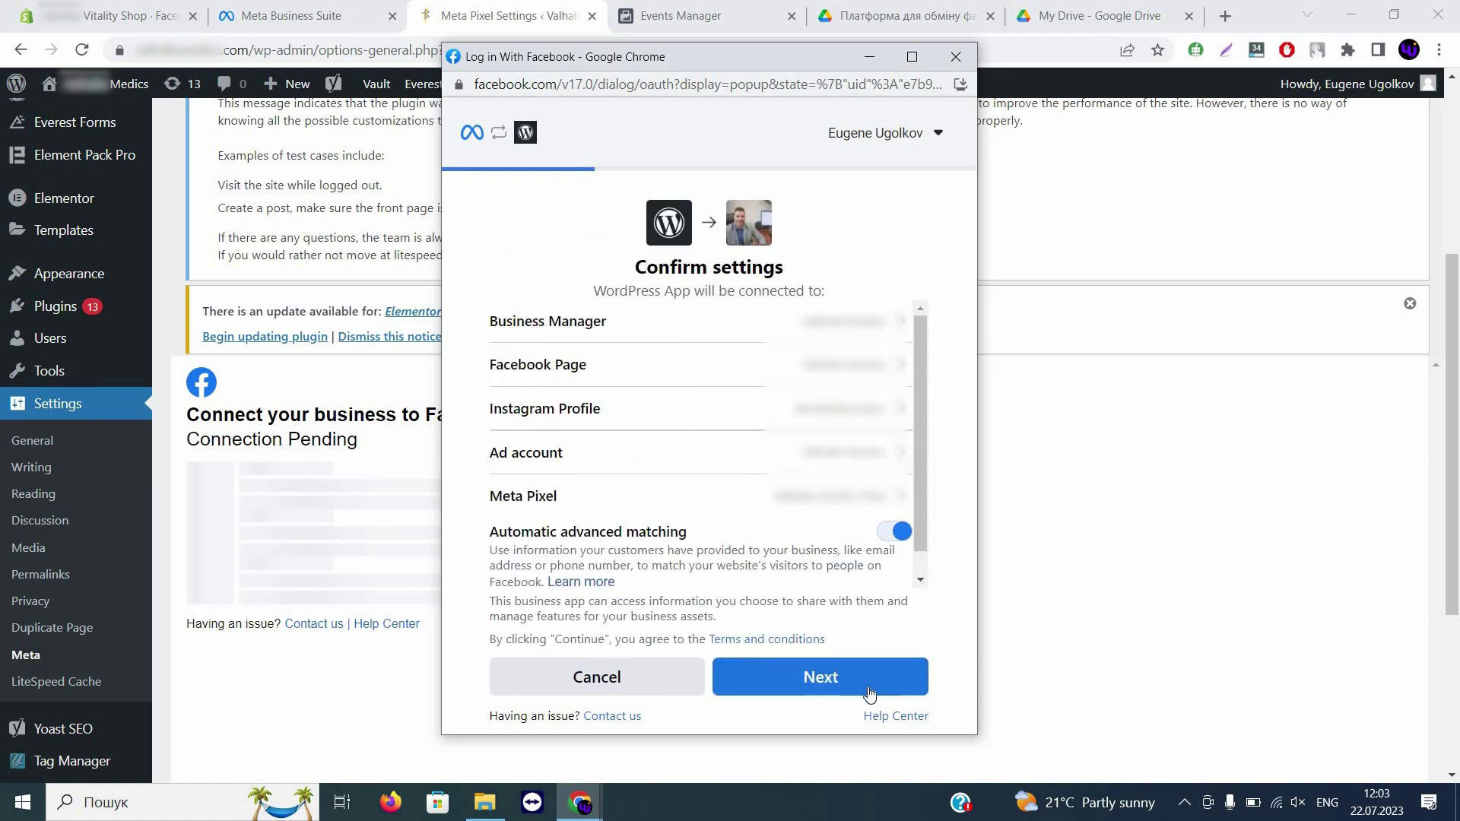
left_click(855, 667)
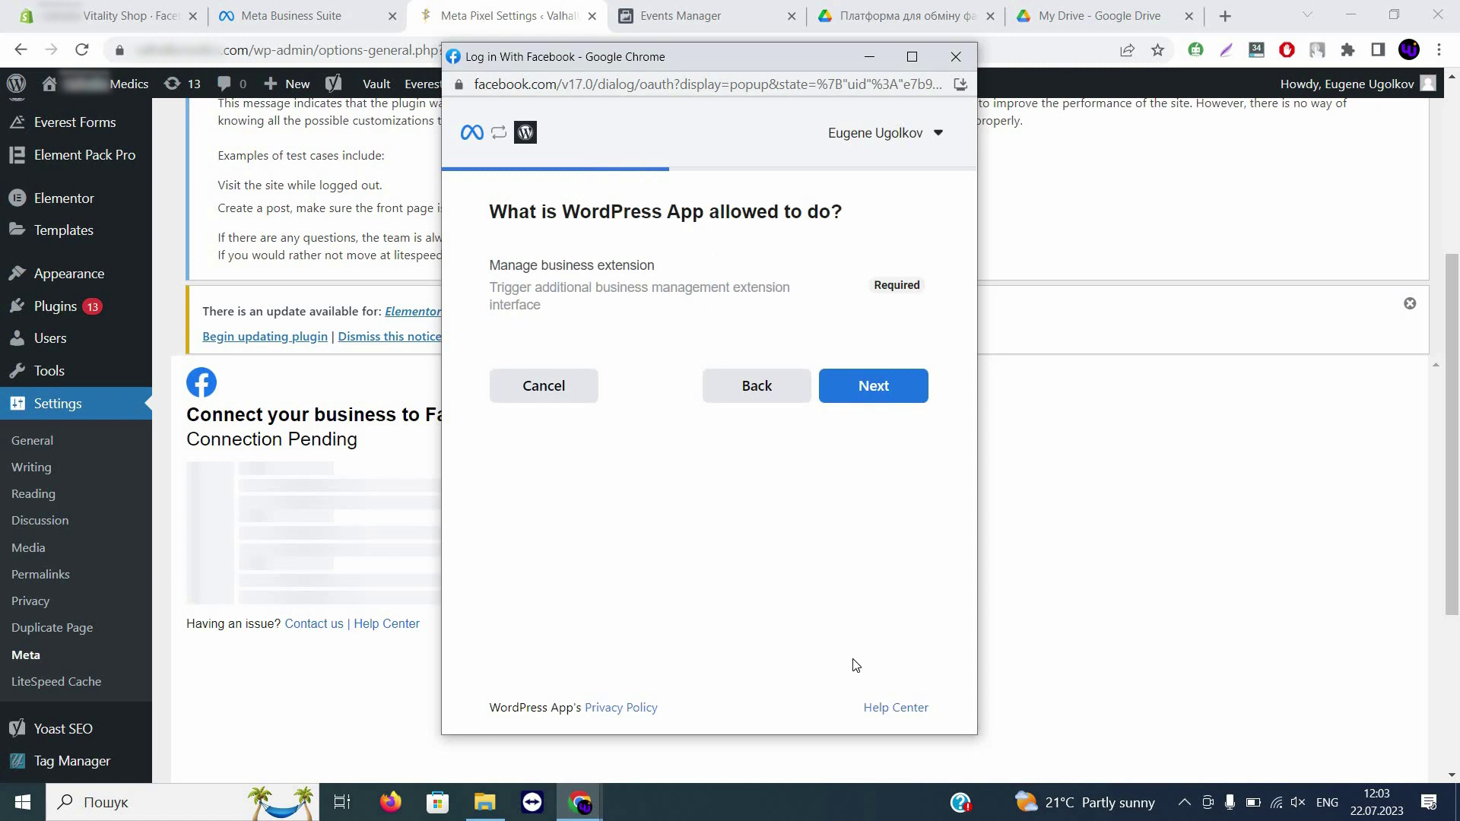
left_click(882, 376)
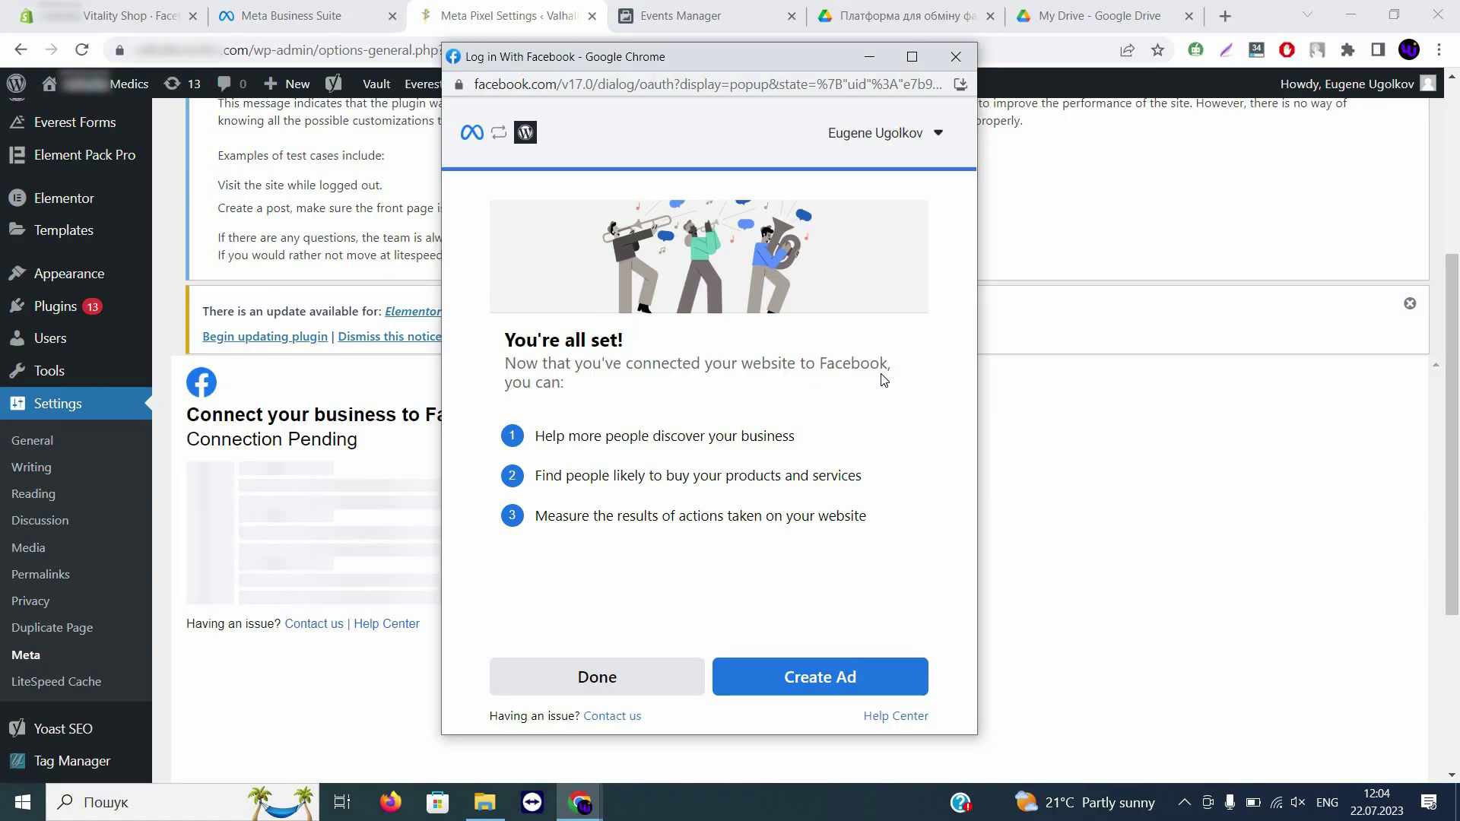
left_click(624, 688)
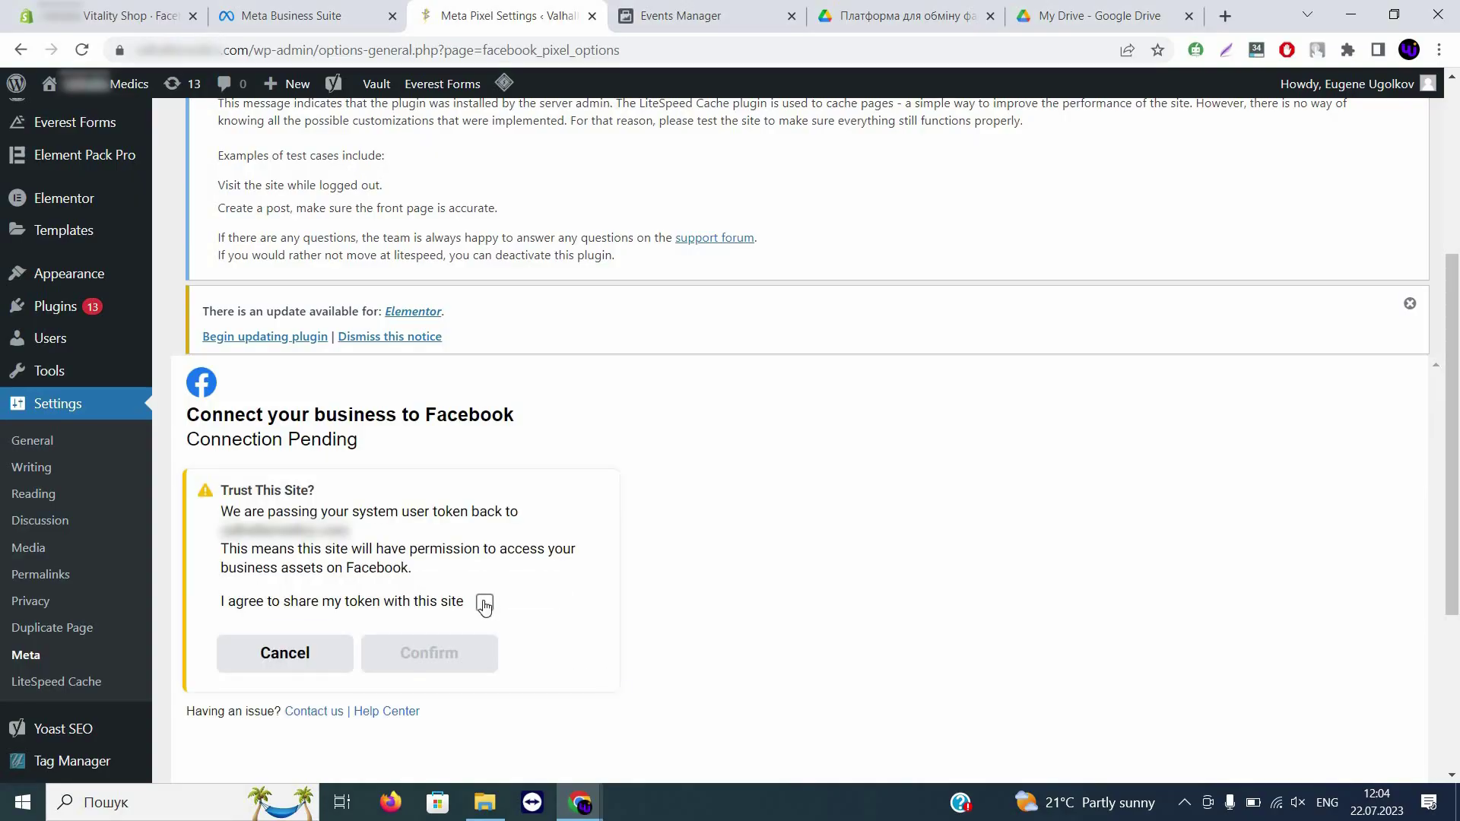
Agree to share the token in the Trust This Site panel and confirm, so the Meta settings page loads
left_click(484, 604)
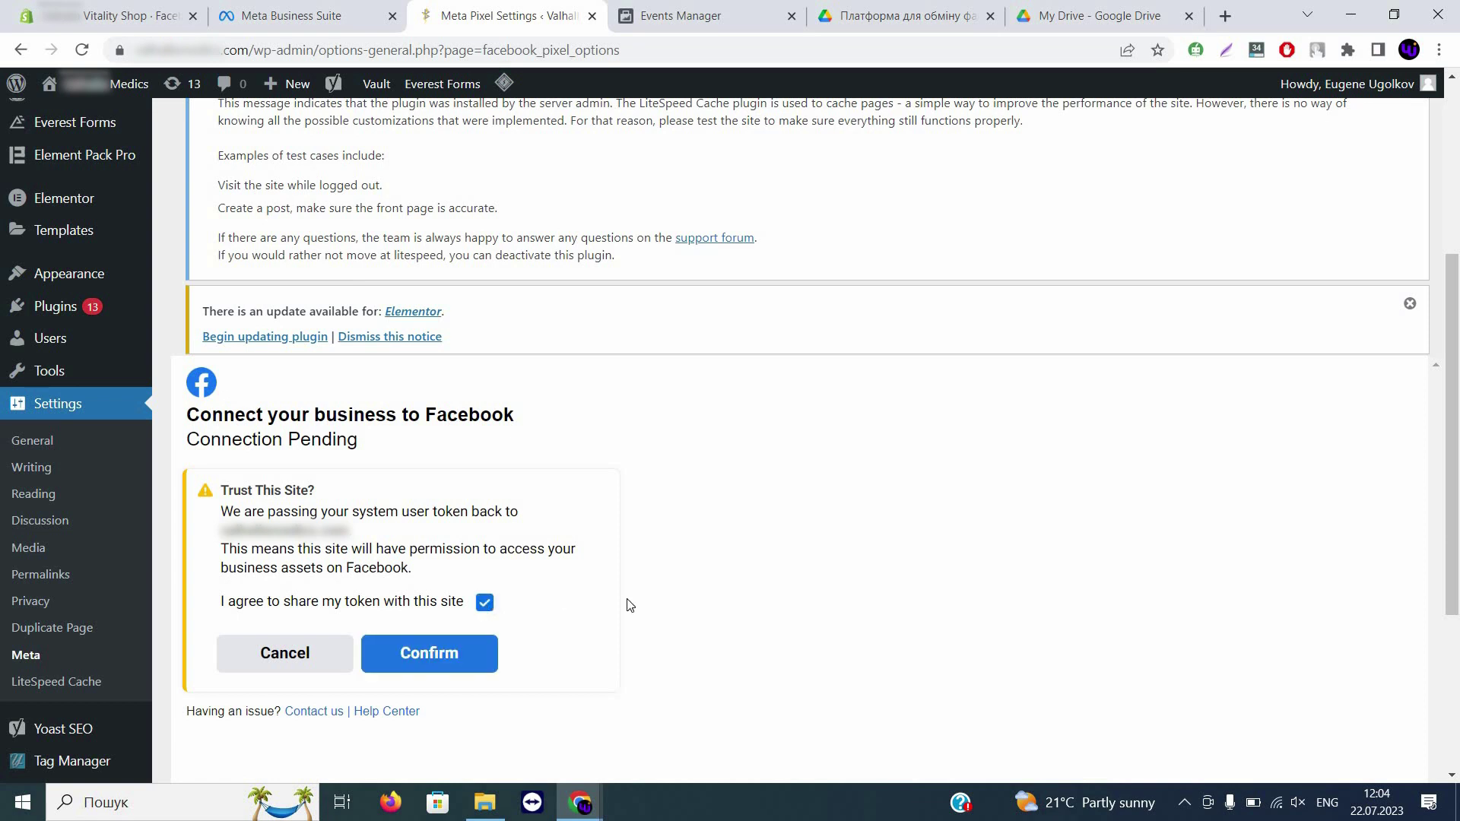
left_click(463, 654)
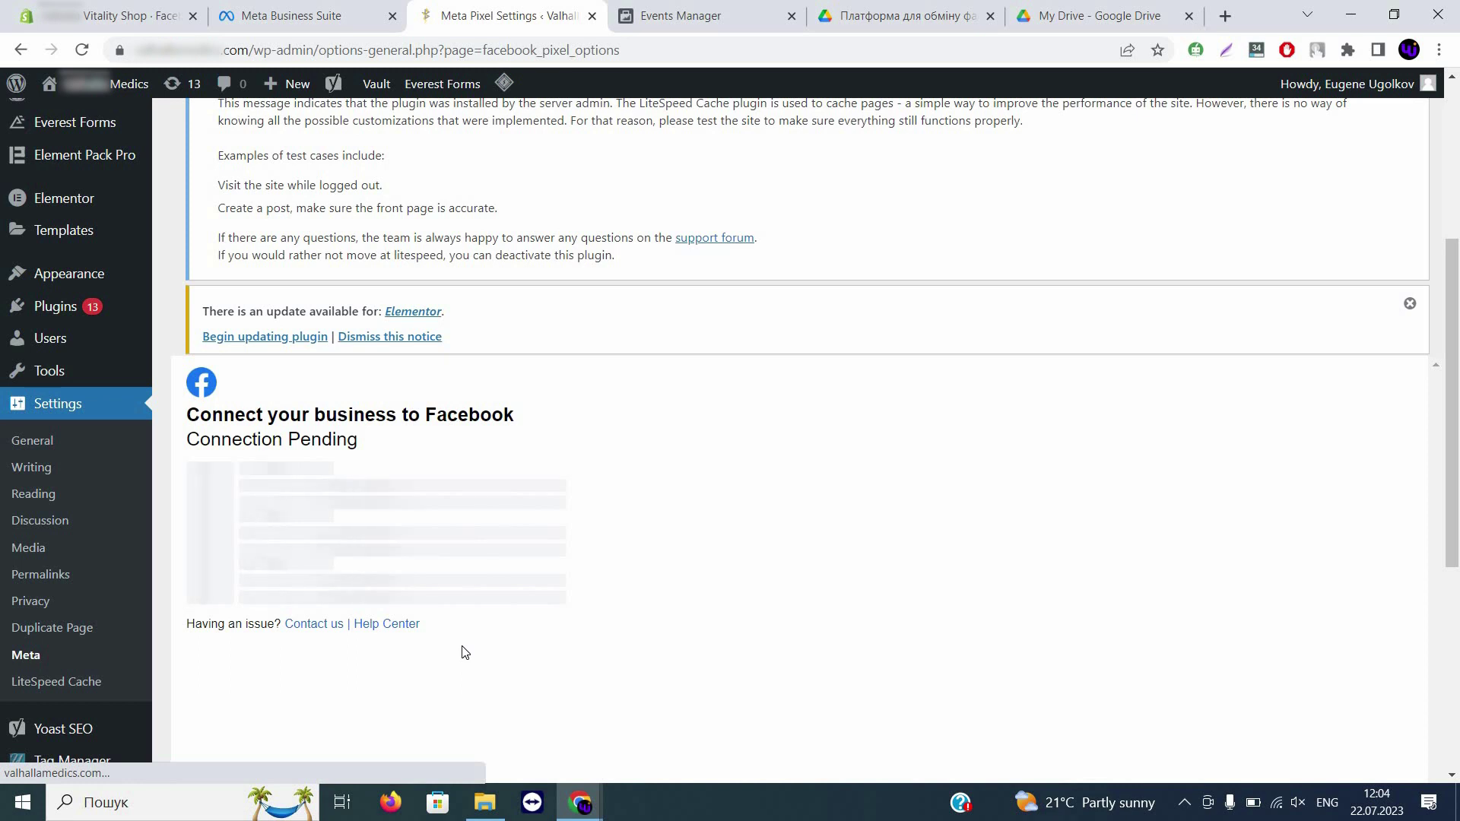